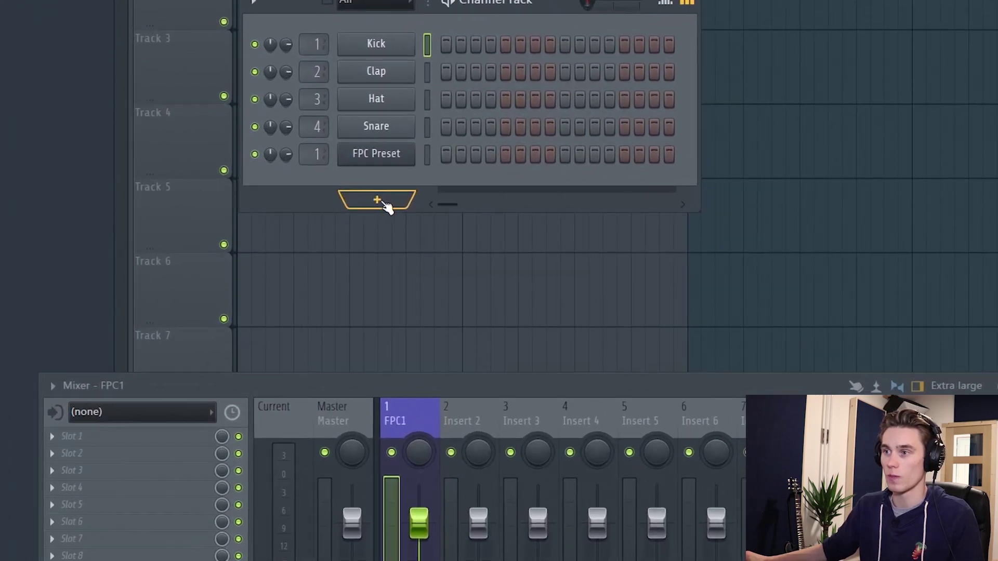
# Add an FPC drum channel to the channel rack and reposition its plugin window.
pyautogui.click(309, 239)
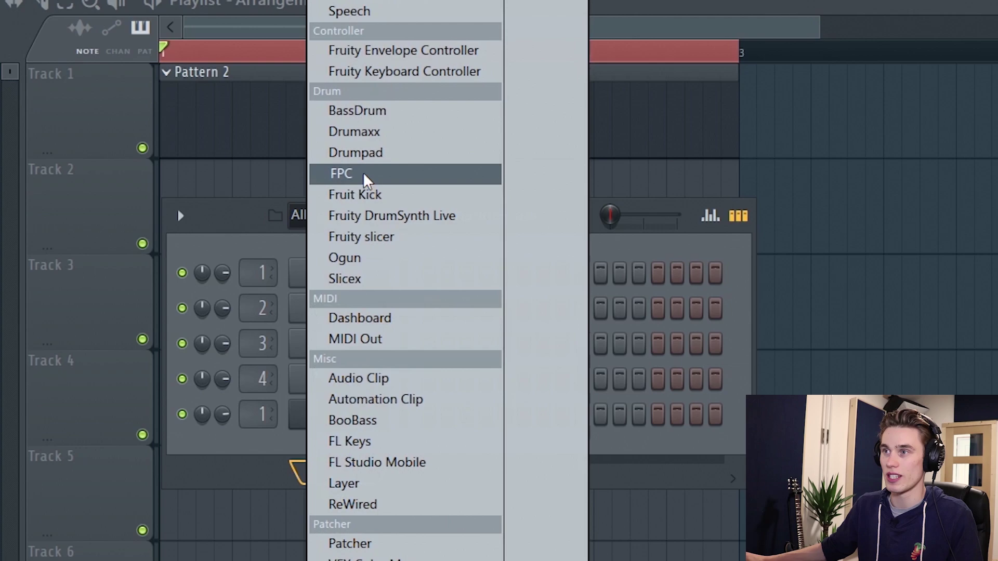
pyautogui.click(364, 174)
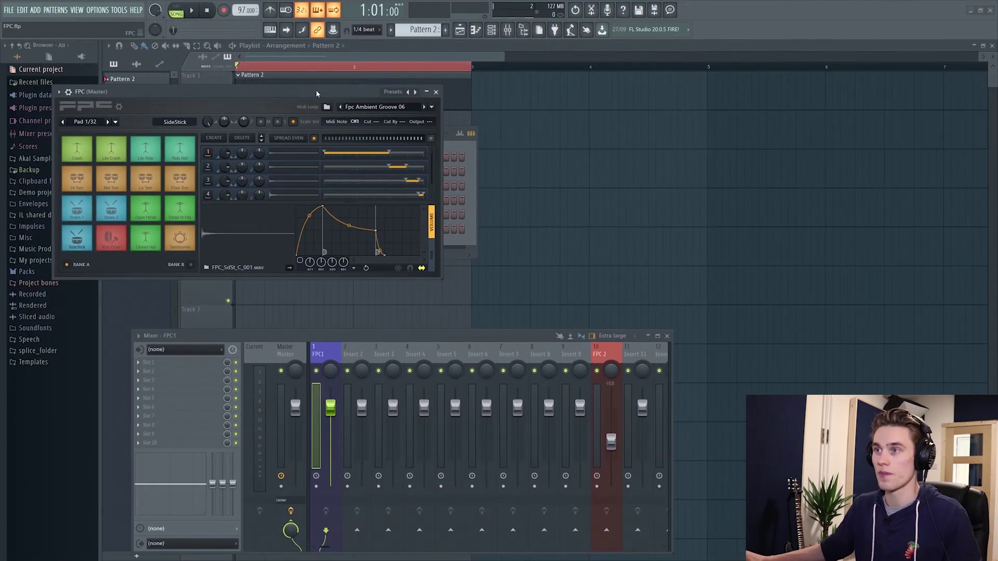
pyautogui.moveTo(316, 94); pyautogui.dragTo(418, 125)
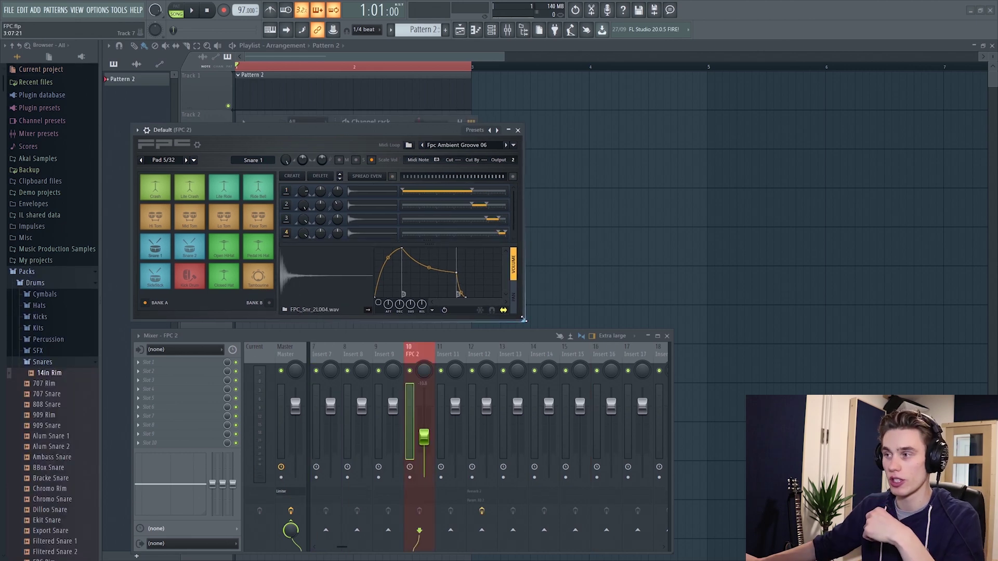
# Try enlarging the FPC window and its envelope area, and shrink the window back to its compact size.
pyautogui.moveTo(519, 313); pyautogui.dragTo(616, 411)
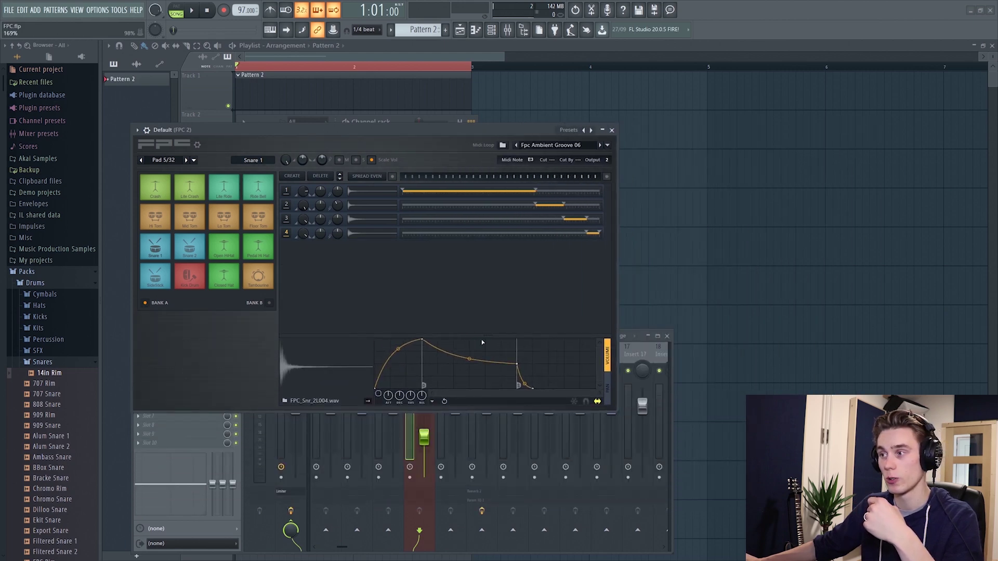
pyautogui.moveTo(482, 335)
pyautogui.mouseDown()
pyautogui.moveTo(478, 249)
pyautogui.moveTo(479, 321)
pyautogui.mouseUp()
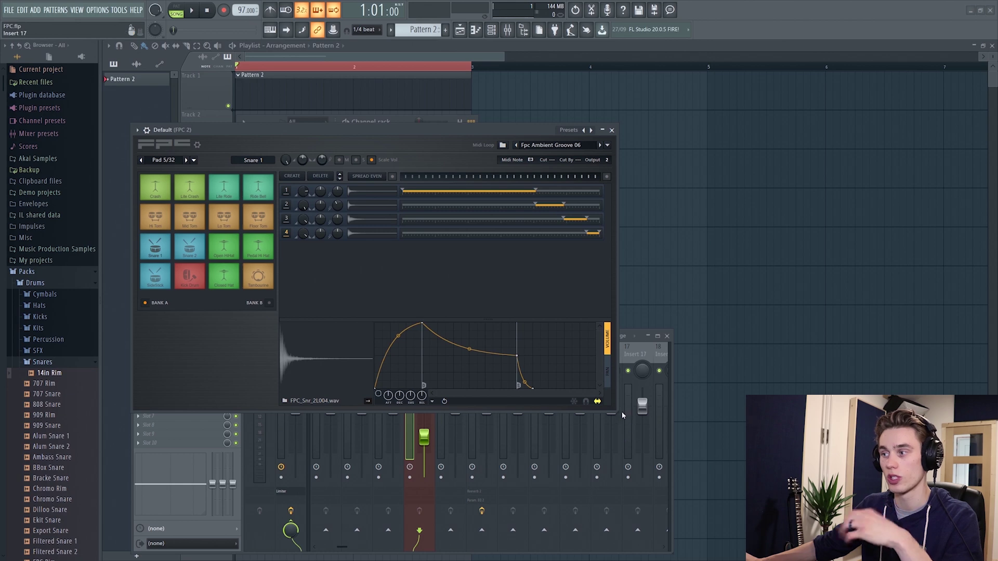
pyautogui.moveTo(617, 410); pyautogui.dragTo(518, 323)
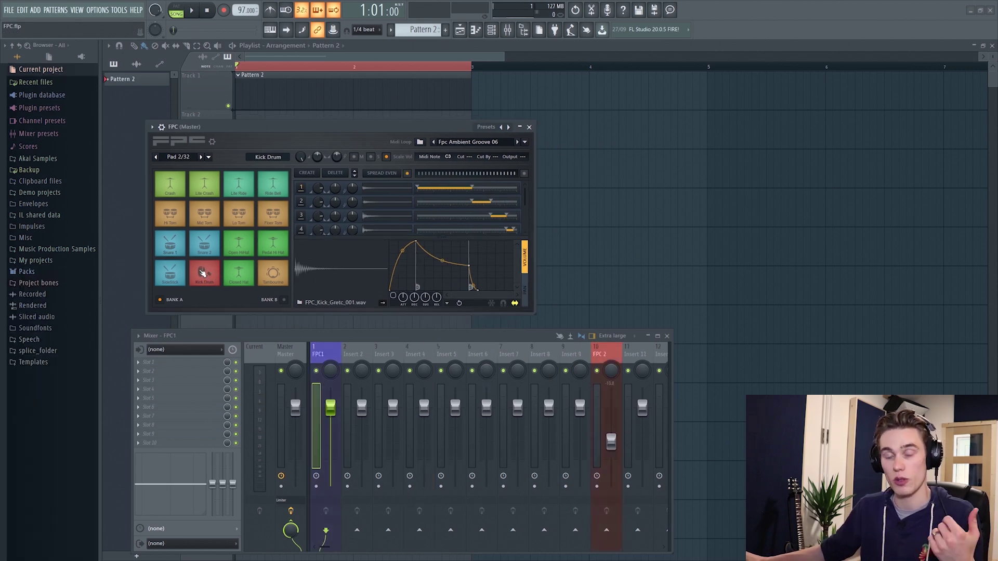
# Audition the Kick Drum, Snare 2 and Snare 1 pads.
pyautogui.click(205, 274)
pyautogui.click(205, 243)
pyautogui.click(170, 243)
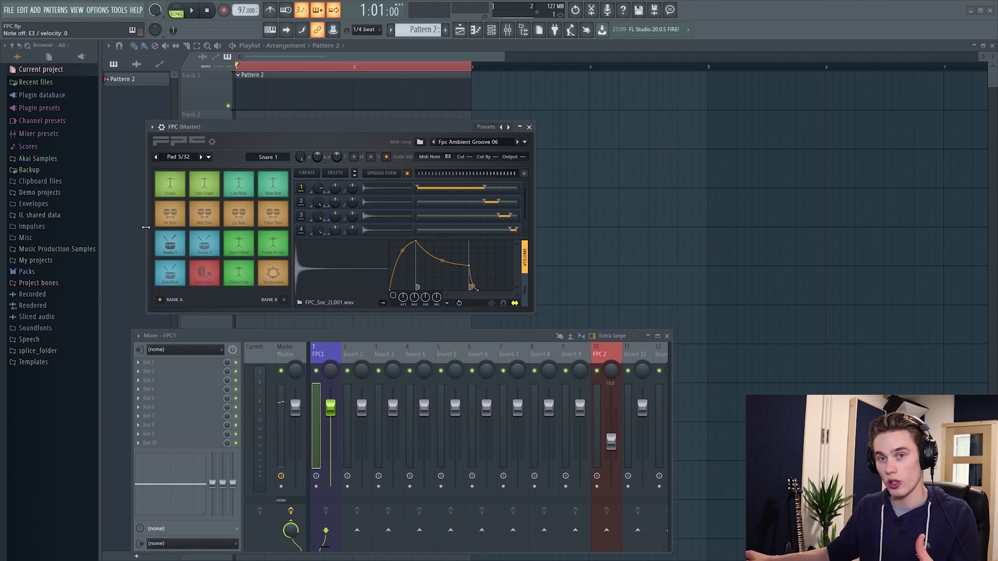
# Move the FPC window clear of the channel rack and open the new FPC channel's piano roll.
pyautogui.press('Left')
pyautogui.moveTo(300, 130); pyautogui.dragTo(321, 245)
pyautogui.rightClick(309, 228)
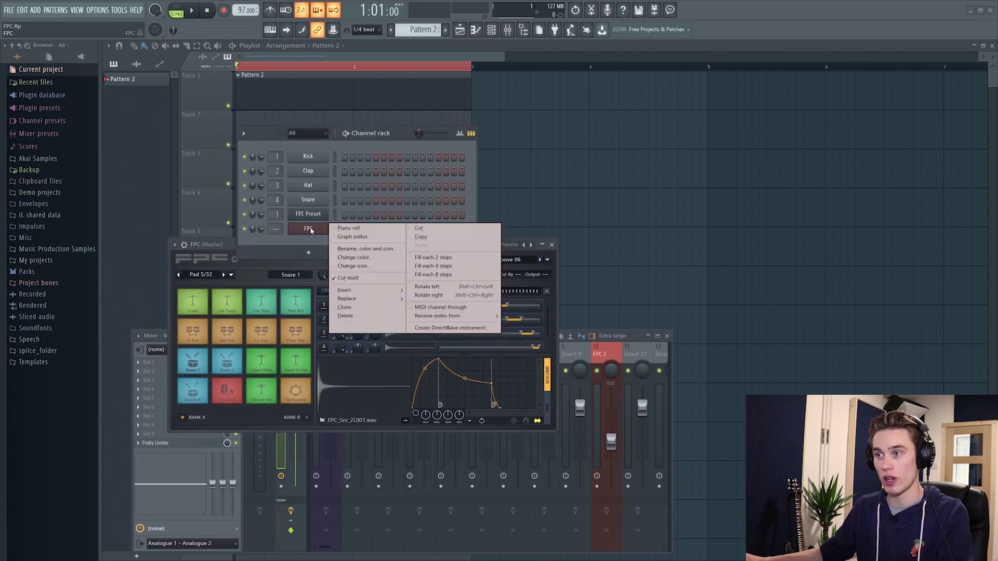
pyautogui.click(348, 229)
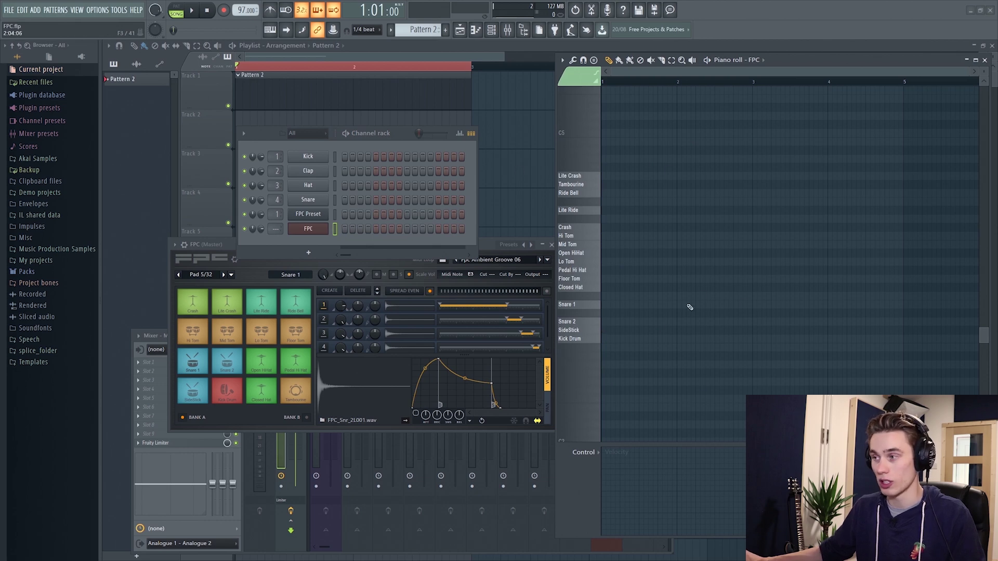
# Place Kick Drum notes on beats 1 and 3 and Snare 2 notes on beats 2 and 4 of the first bar, and play the pattern.
pyautogui.click(605, 339)
pyautogui.click(623, 322)
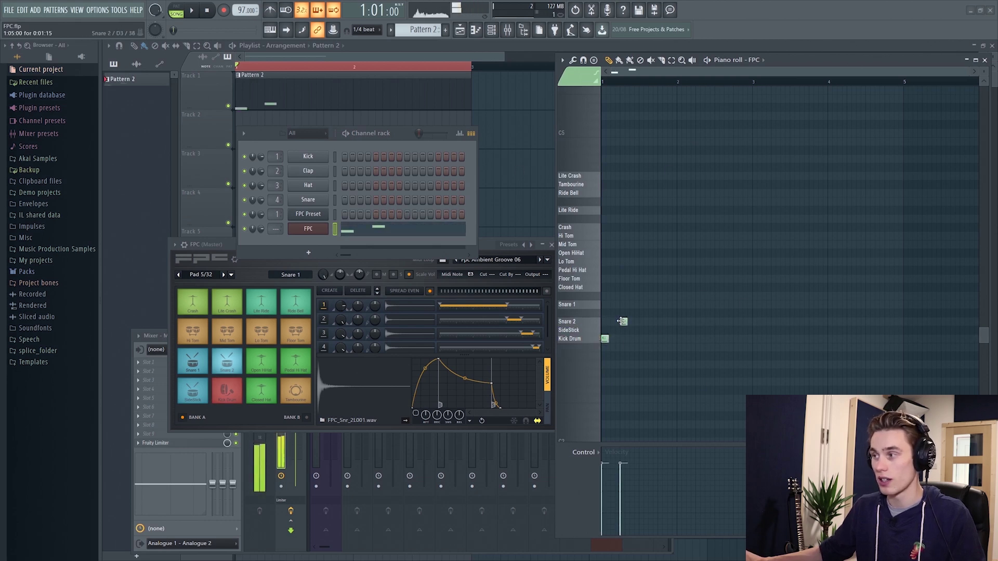
pyautogui.click(643, 338)
pyautogui.click(662, 322)
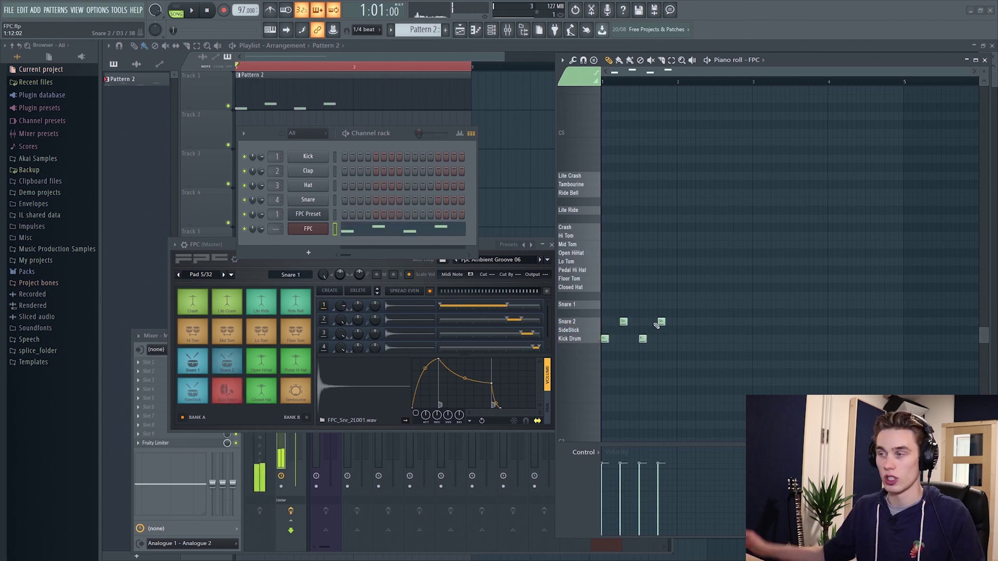
pyautogui.press('space')
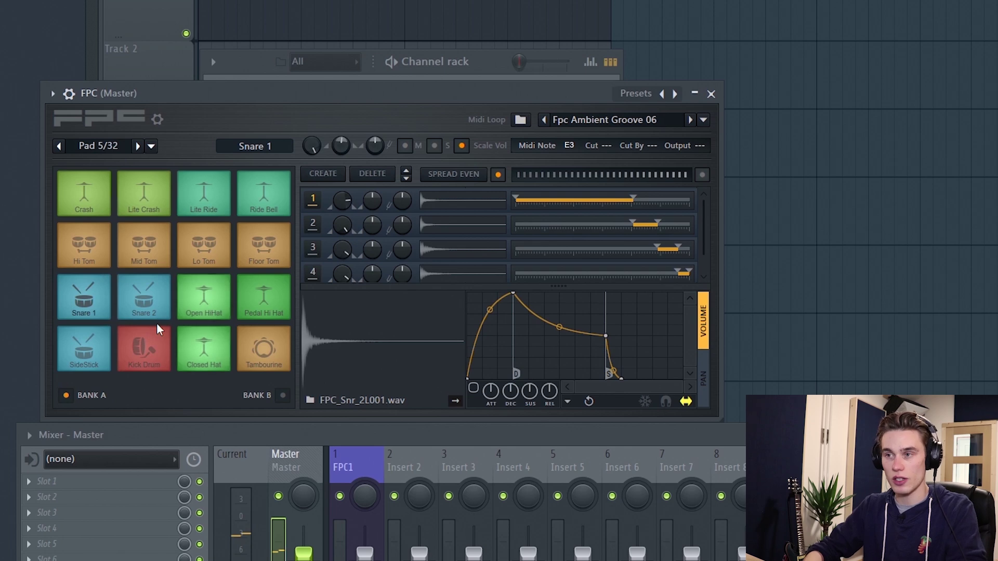
# Load the electronic 707 preset into FPC.
pyautogui.click(53, 96)
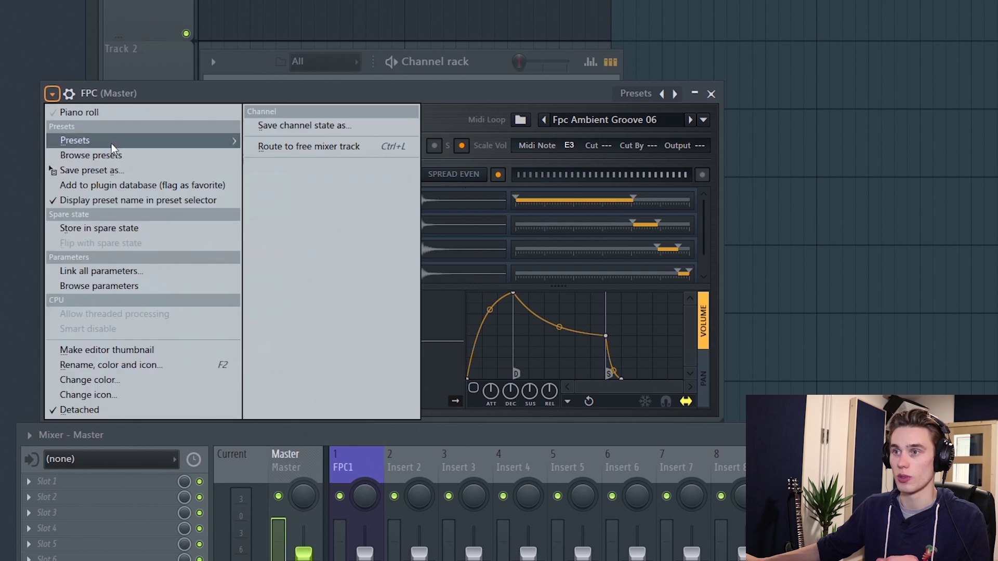
pyautogui.moveTo(134, 141)
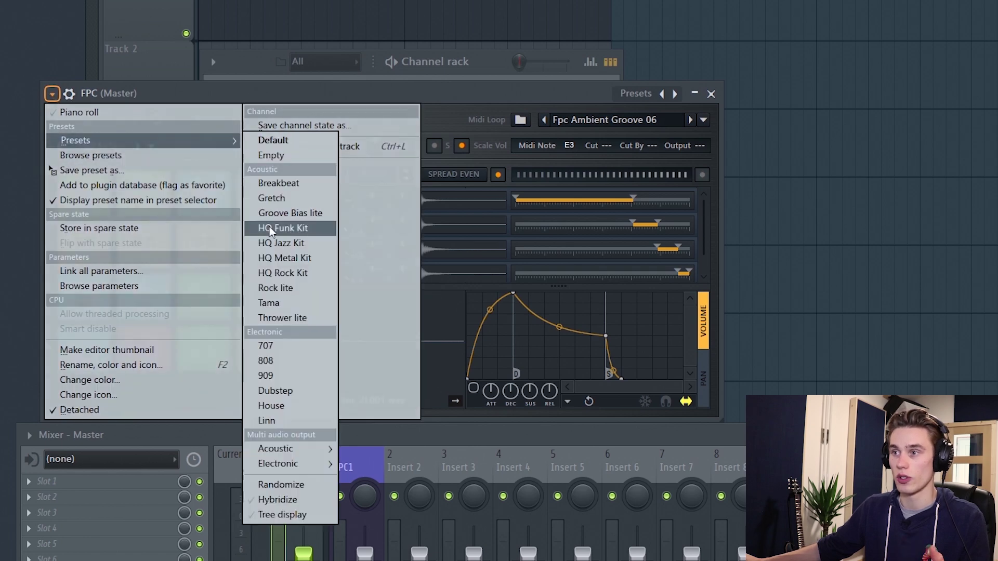
pyautogui.click(283, 346)
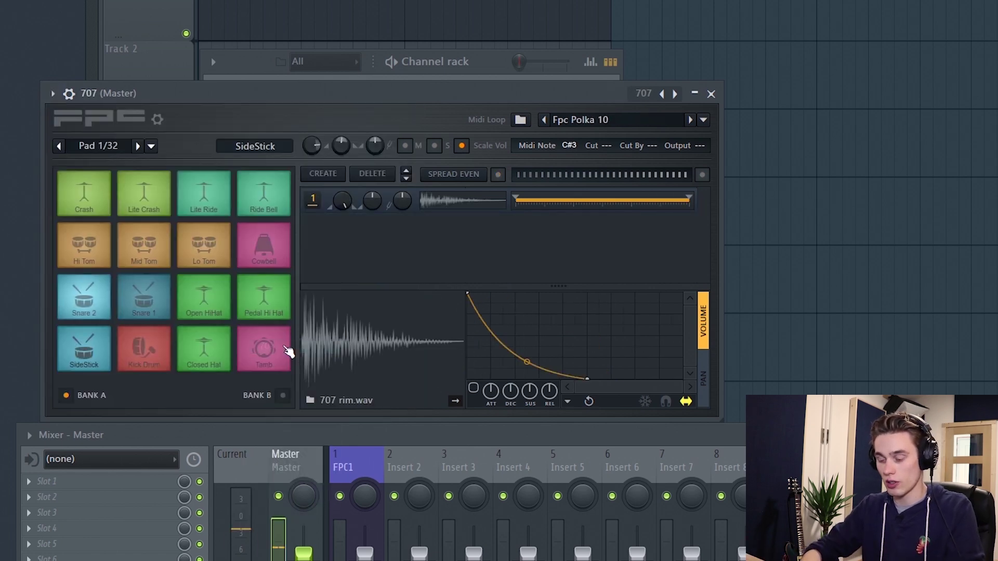
# Load the acoustic HQ Funk Kit preset into FPC and play the pattern with it.
pyautogui.click(53, 93)
pyautogui.moveTo(134, 141)
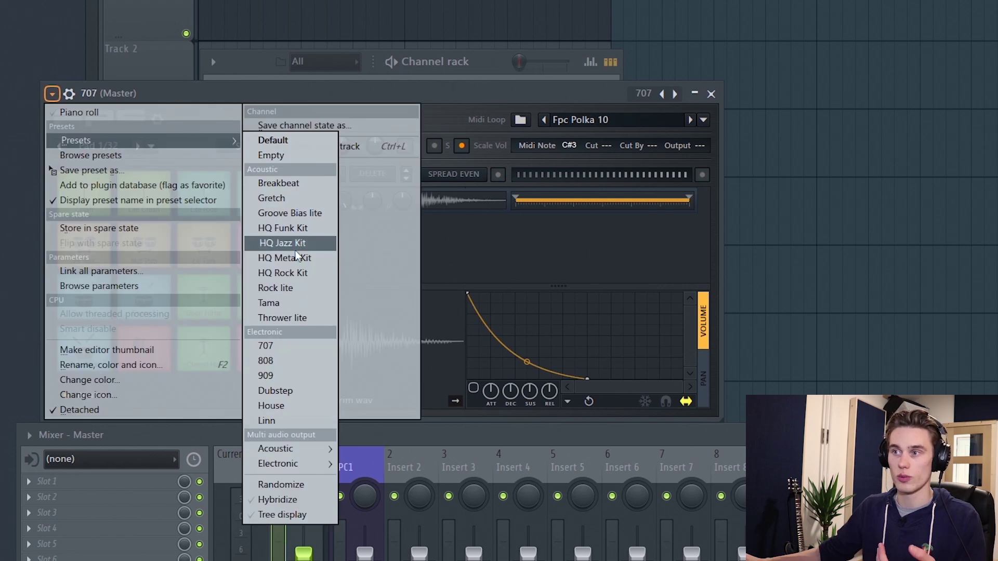
pyautogui.click(293, 228)
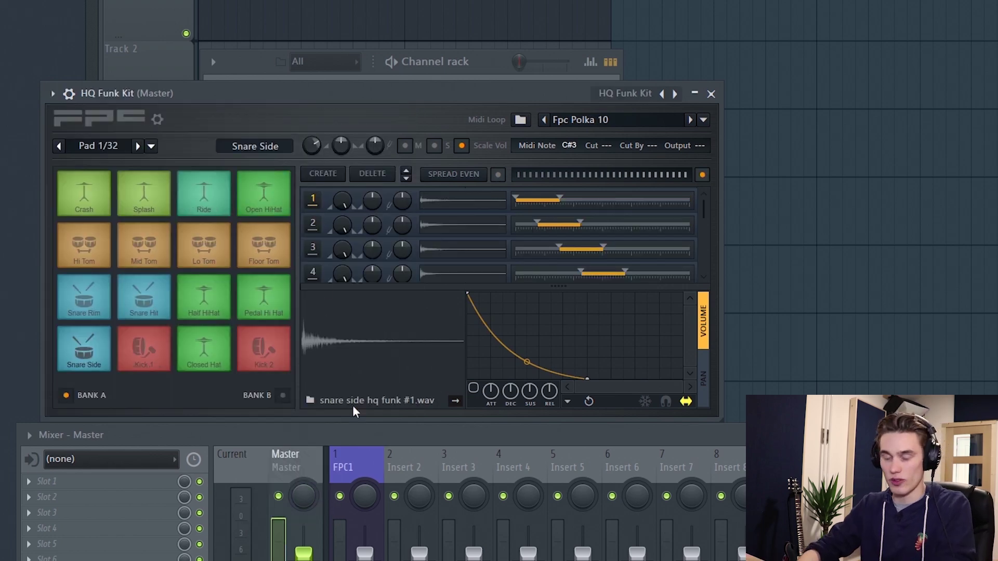
pyautogui.press('space')
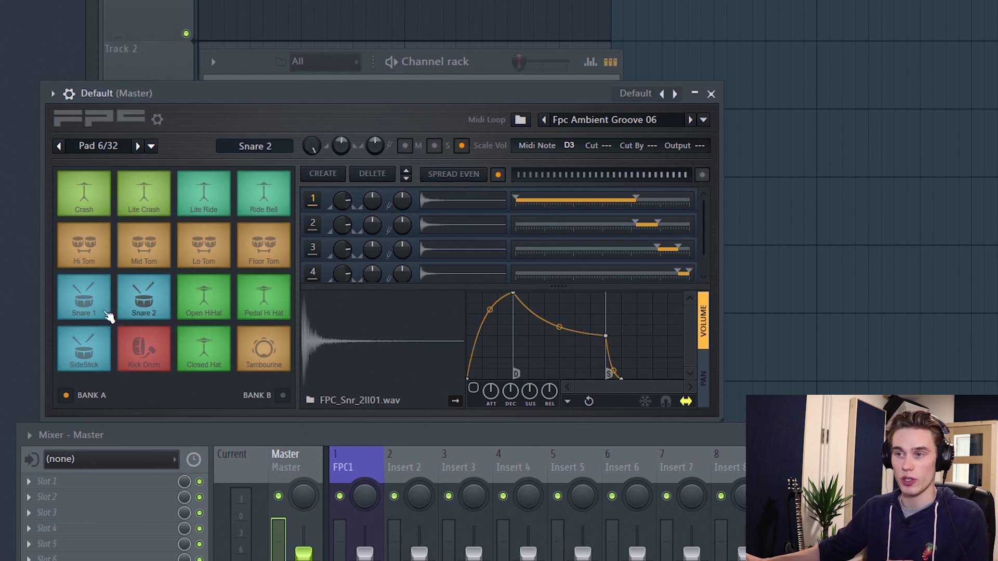
# Audition the Snare 2 pad repeatedly at different heights on the pad to compare its velocity-dependent sounds.
pyautogui.click(146, 304)
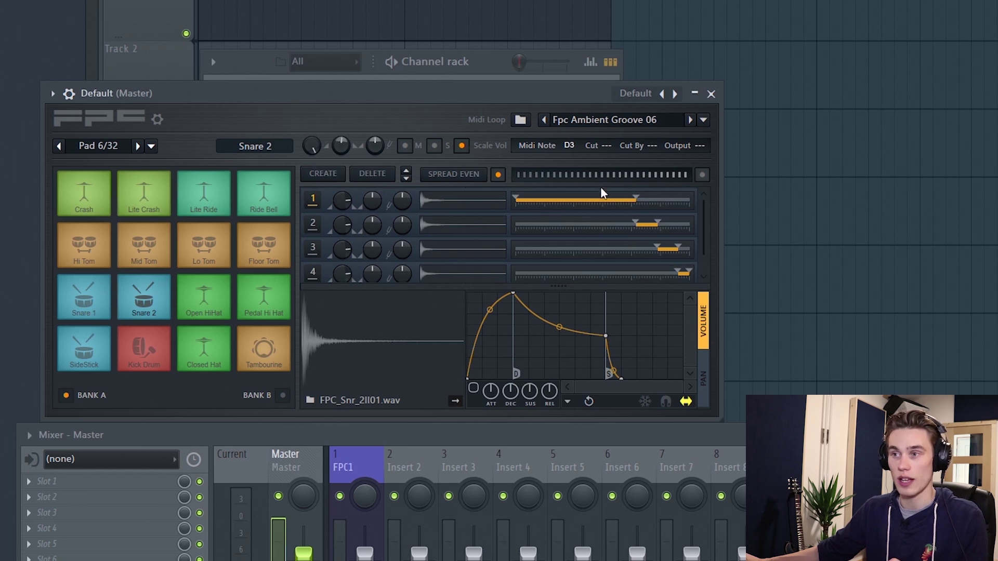
pyautogui.click(148, 285)
pyautogui.click(148, 294)
pyautogui.click(146, 318)
pyautogui.click(147, 306)
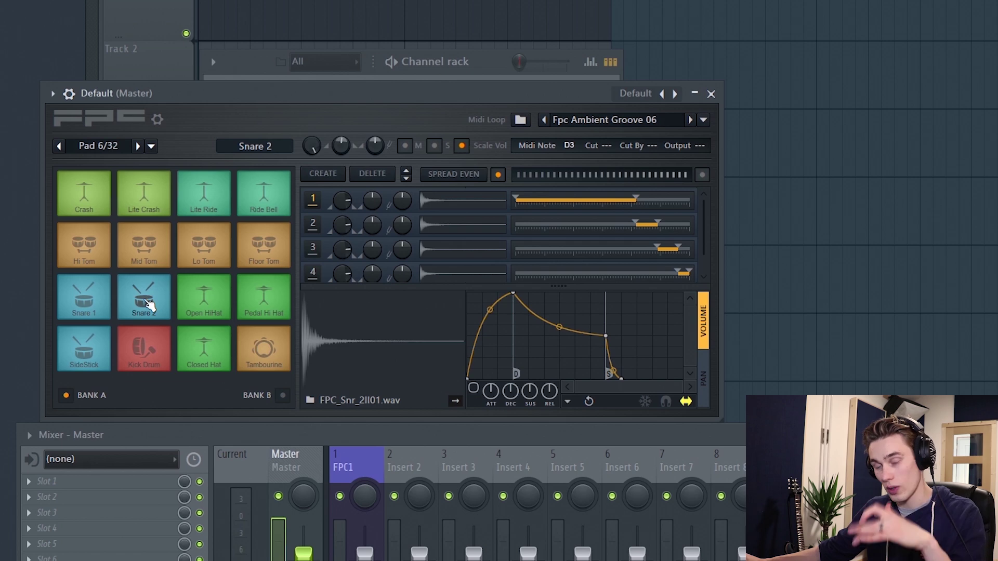
pyautogui.click(141, 291)
pyautogui.click(156, 318)
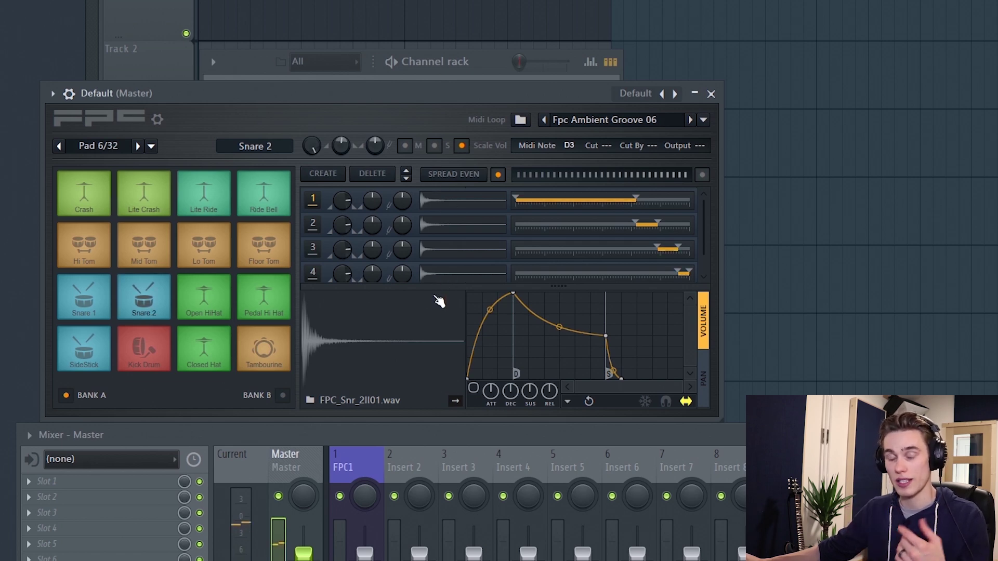
pyautogui.click(146, 292)
pyautogui.click(146, 292)
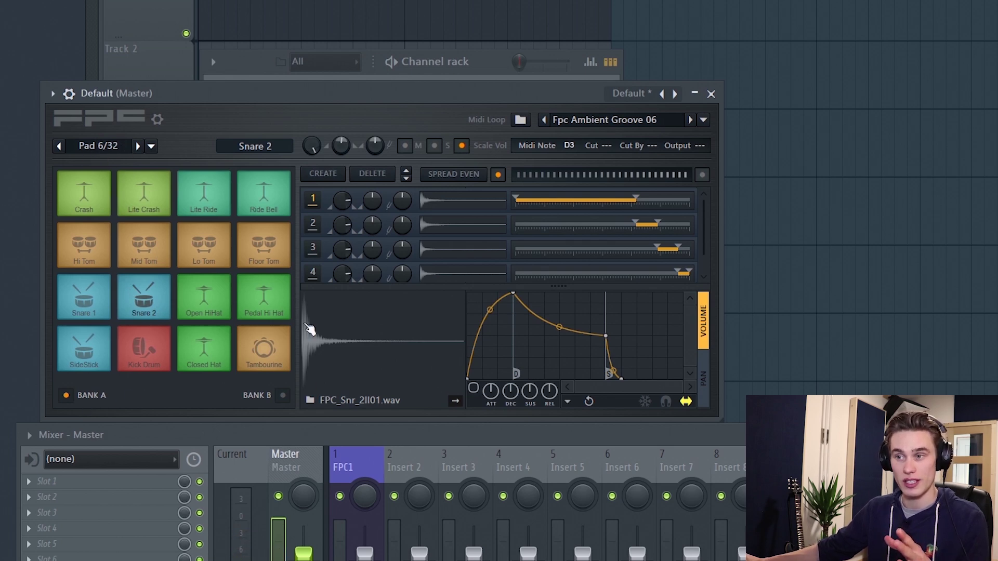
# View the pads of Bank B and return to Bank A.
pyautogui.click(284, 396)
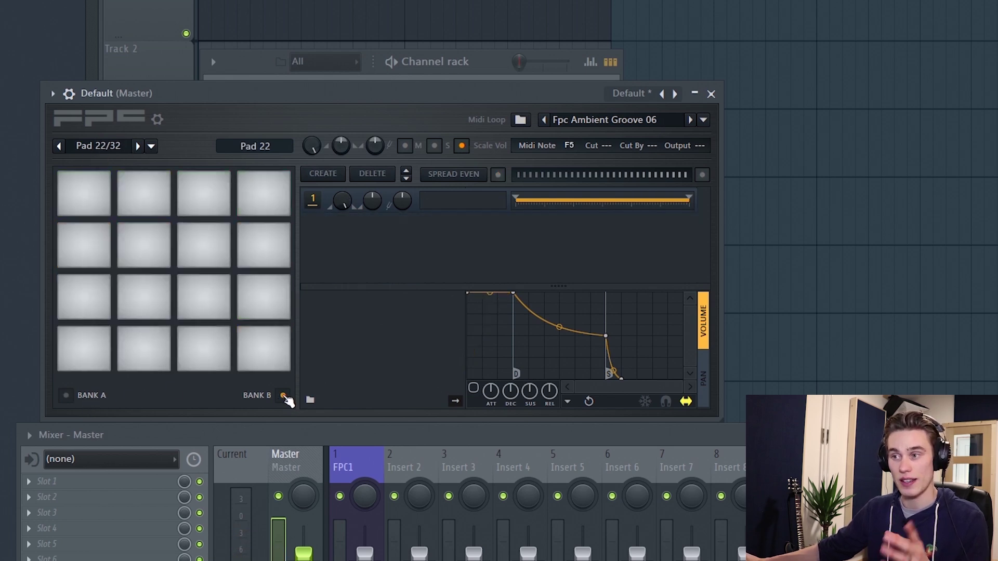
pyautogui.click(78, 398)
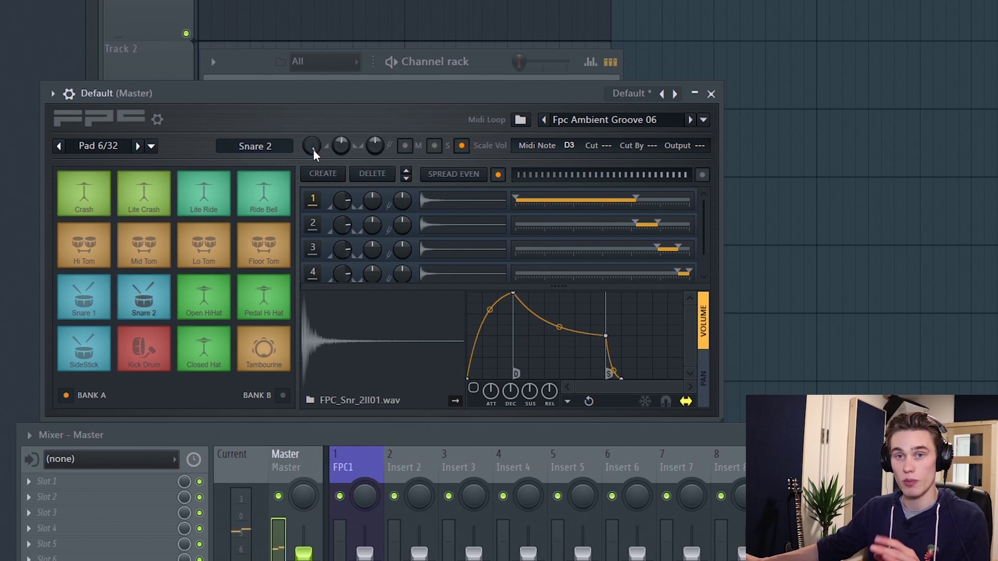
# Try out the Snare 2 pad's volume, panning, mute and solo controls.
pyautogui.moveTo(312, 148); pyautogui.dragTo(347, 149)
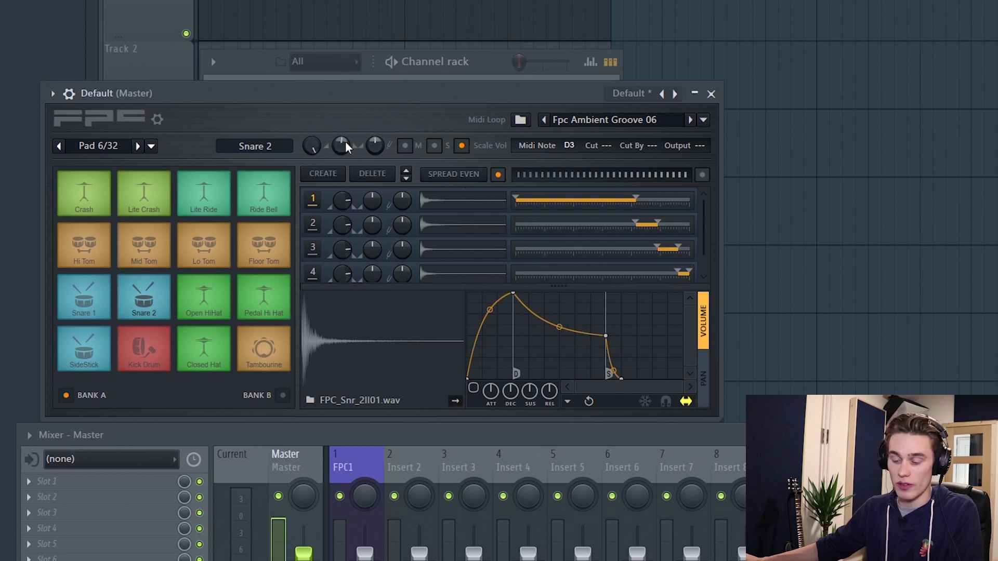
pyautogui.moveTo(344, 145); pyautogui.dragTo(375, 131)
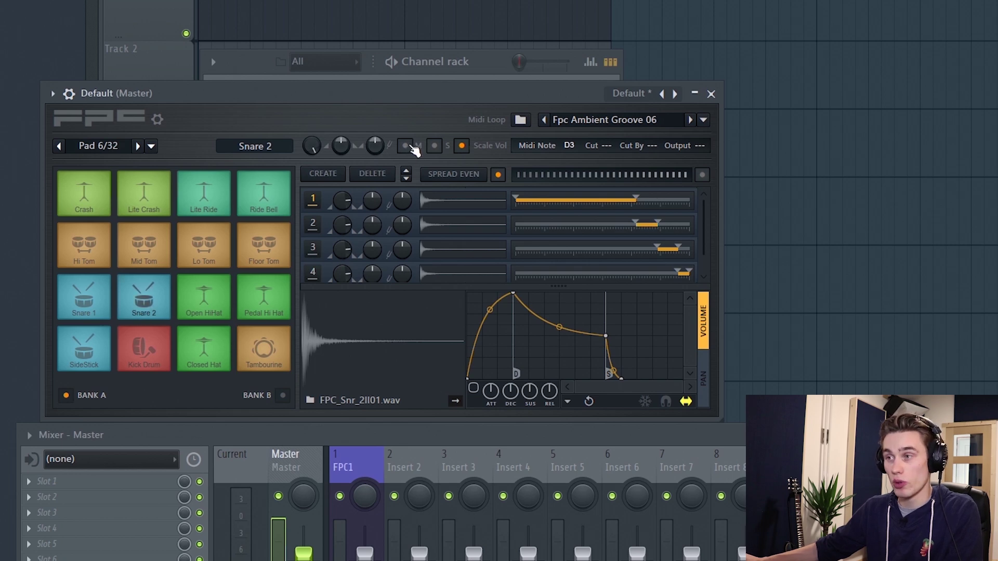
pyautogui.click(411, 149)
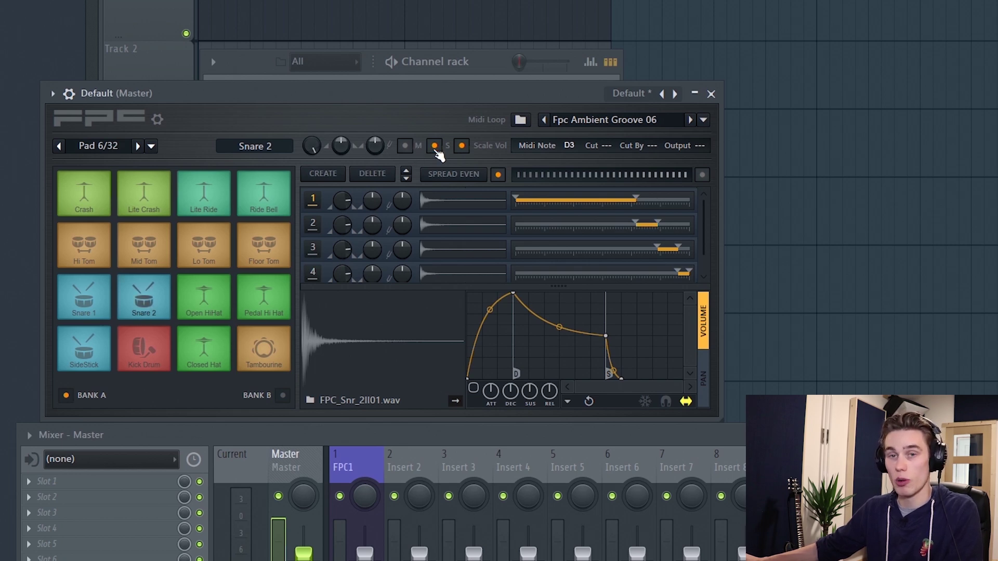
pyautogui.click(435, 146)
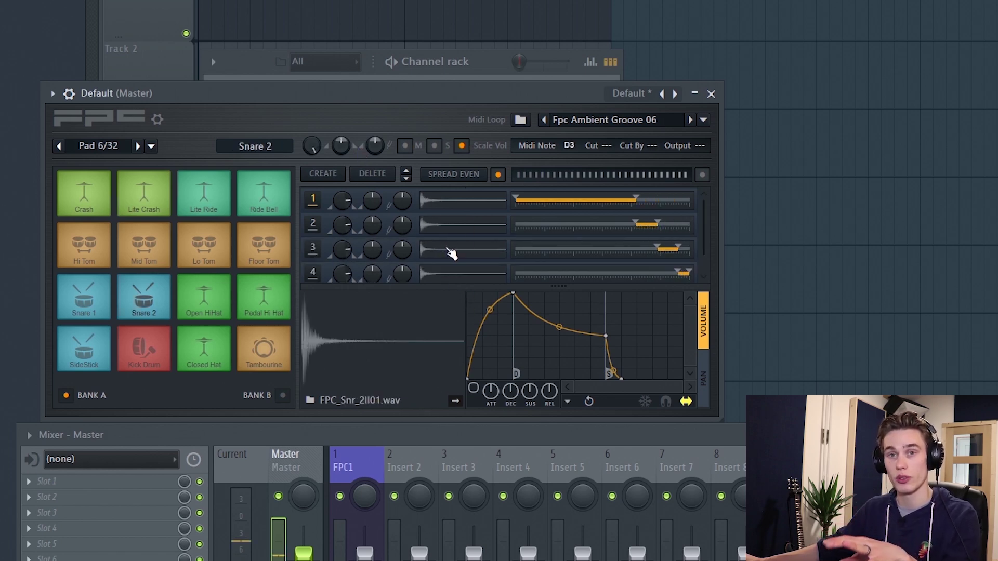
# Look through the Snare 2 pad's sample layers and check the pad-to-note assignments in the piano roll.
pyautogui.scroll(-1, 447, 245)
pyautogui.scroll(1, 446, 246)
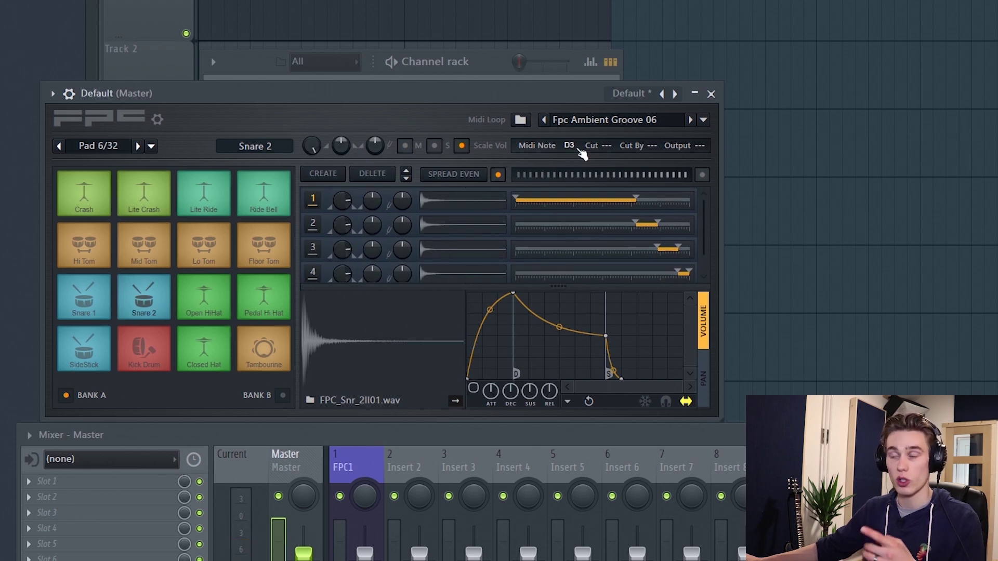
pyautogui.press('F7')
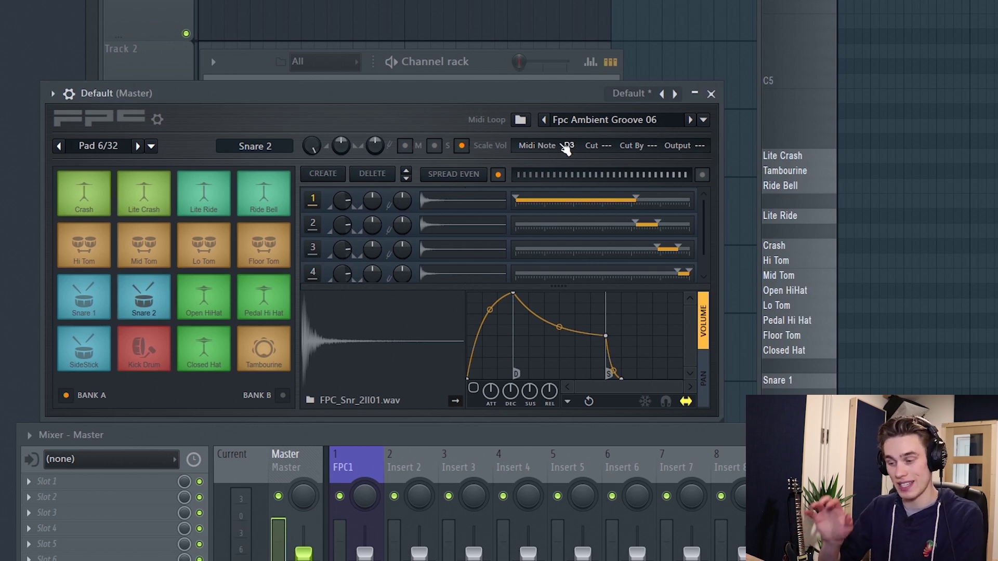
pyautogui.press('F7')
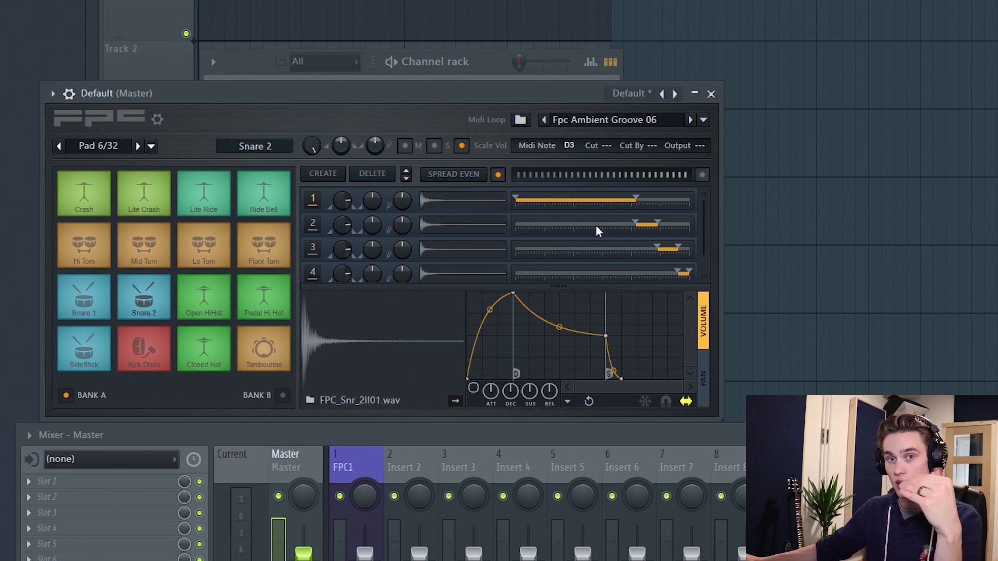
# Audition the Open HiHat pad and compare its Cut and Cut By settings with those of the Snare 2 pad.
pyautogui.click(208, 309)
pyautogui.click(214, 322)
pyautogui.click(211, 329)
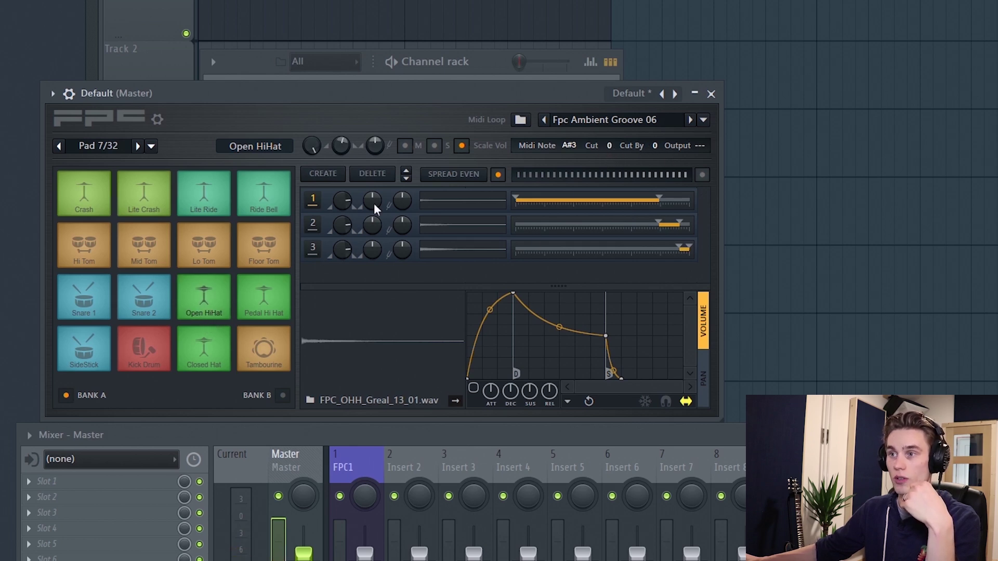
pyautogui.click(159, 293)
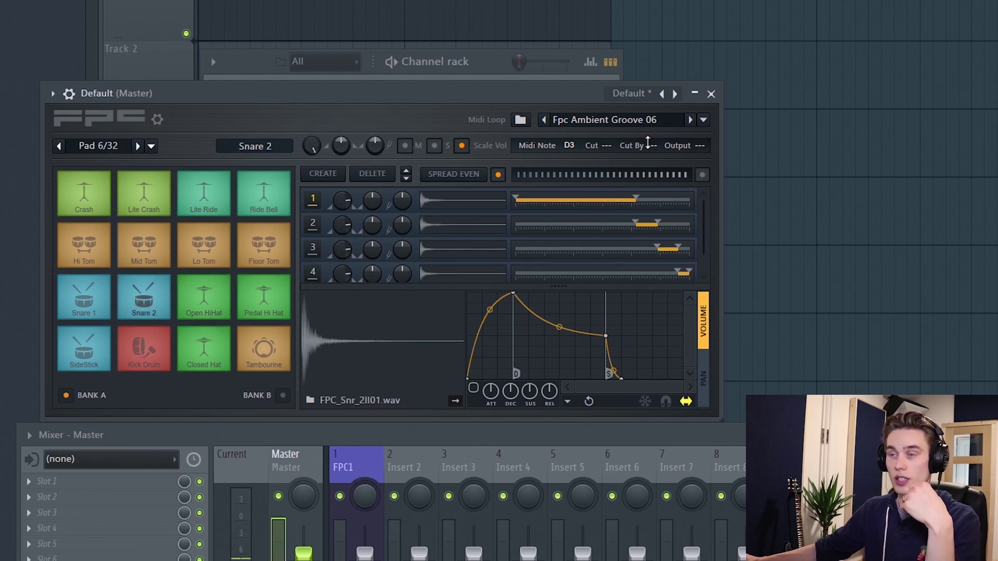
pyautogui.click(210, 316)
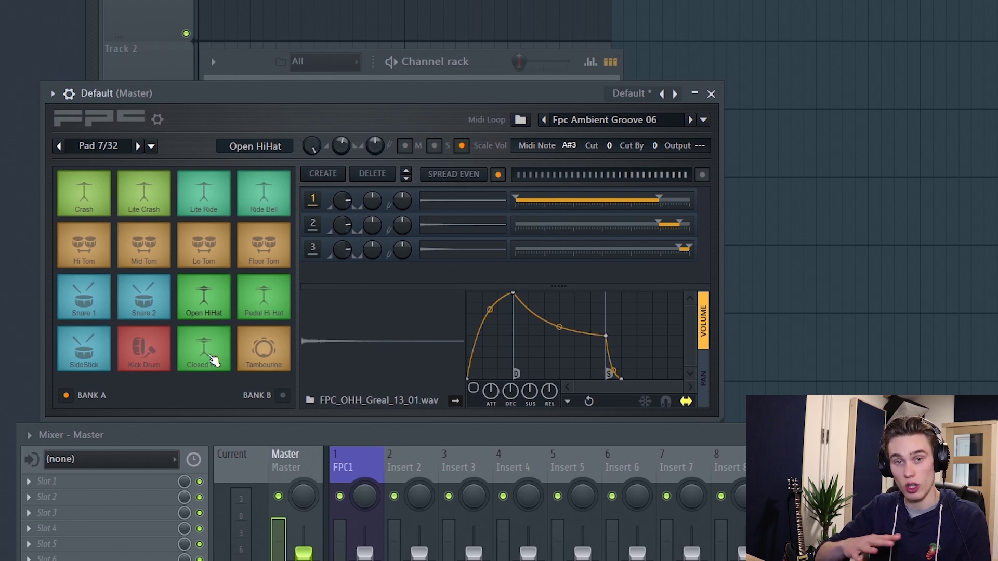
pyautogui.click(213, 320)
pyautogui.click(213, 320)
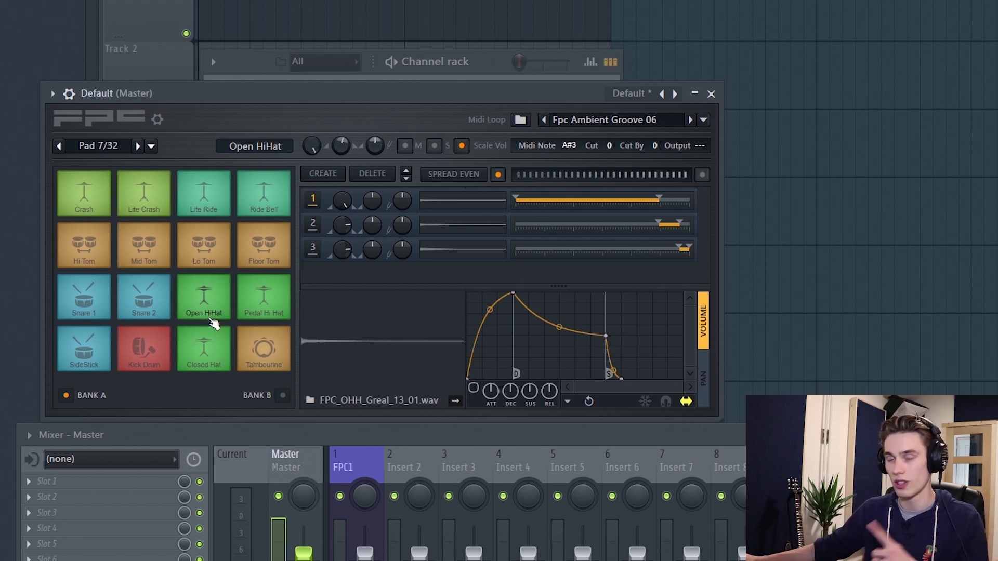
# Audition the Closed Hat and Open HiHat pads alternately to compare how they cut each other off.
pyautogui.click(208, 361)
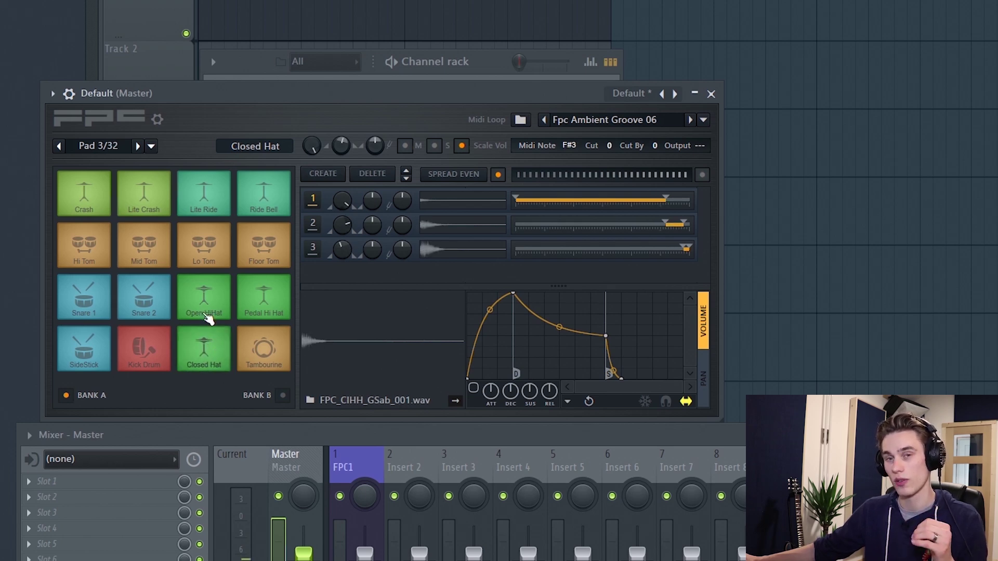
pyautogui.click(207, 316)
pyautogui.click(214, 333)
pyautogui.click(205, 316)
pyautogui.click(215, 330)
pyautogui.click(206, 315)
pyautogui.click(208, 335)
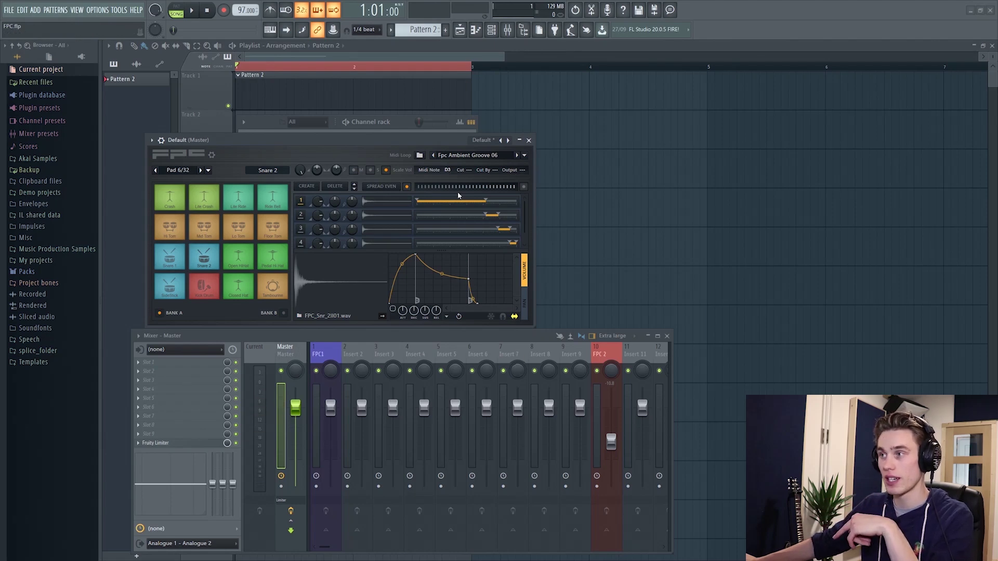
# Close the current FPC window, bring the FPC 2 mixer track into view and open the Default channel's FPC.
pyautogui.click(528, 140)
pyautogui.scroll(6, 278, 217)
pyautogui.scroll(4, 278, 217)
pyautogui.scroll(-4, 449, 355)
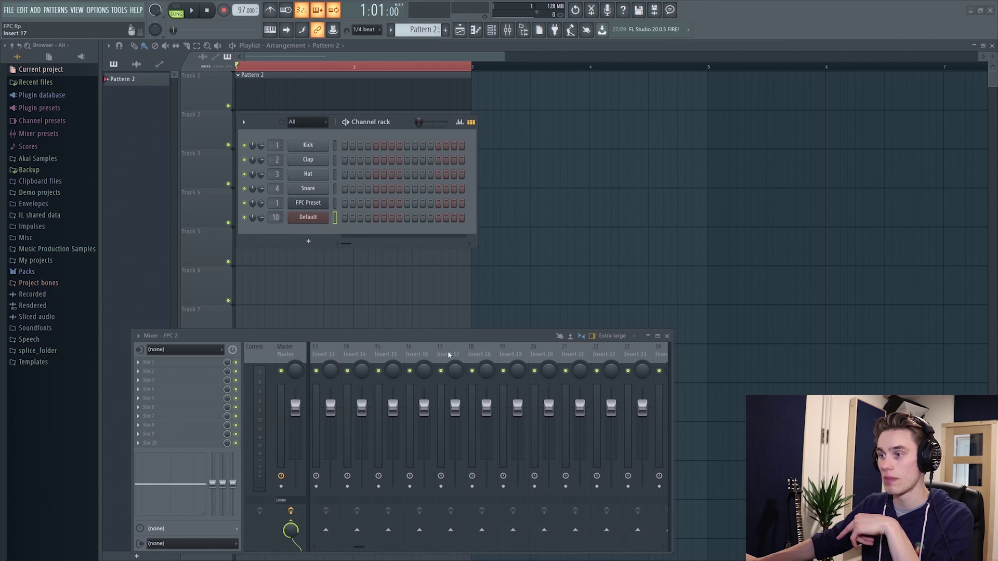
pyautogui.scroll(4, 449, 356)
pyautogui.click(308, 218)
# Set the Kick Drum pad's output to 1 and audition it through the mixer.
pyautogui.click(207, 290)
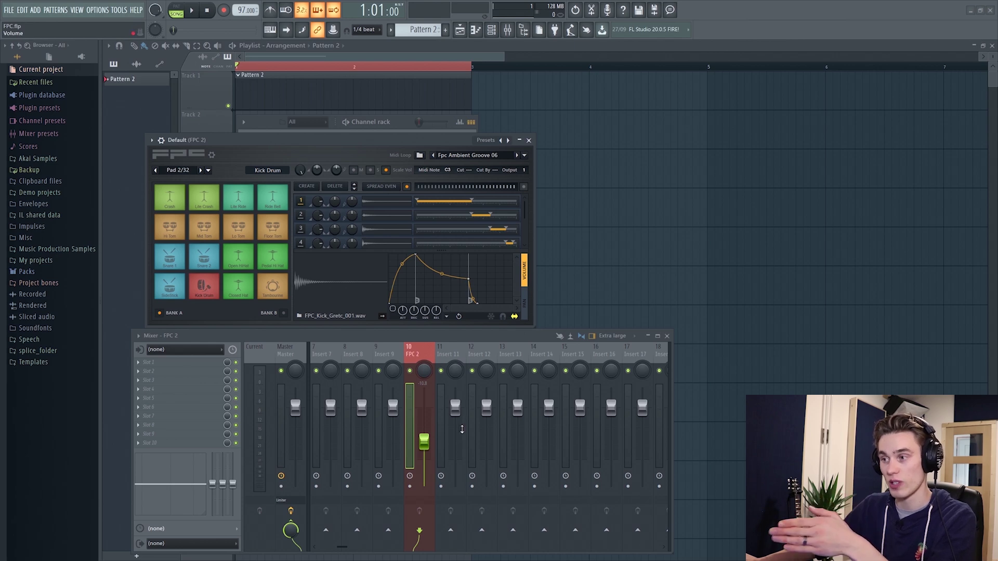
pyautogui.click(207, 294)
pyautogui.click(206, 294)
# Set the output of the Snare 2 and Snare 1 pads to 2 and audition them along with the Kick Drum.
pyautogui.click(207, 261)
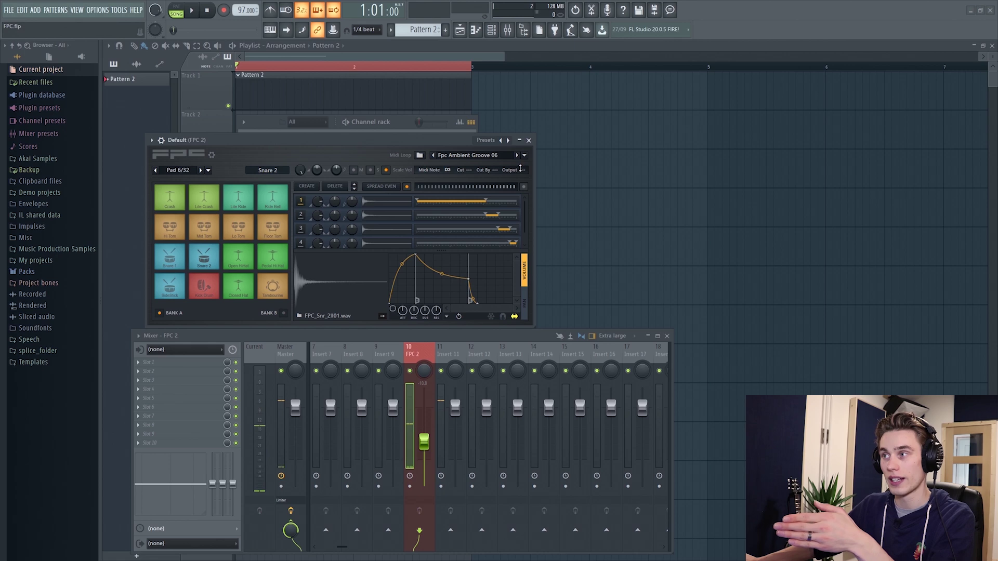
pyautogui.click(204, 256)
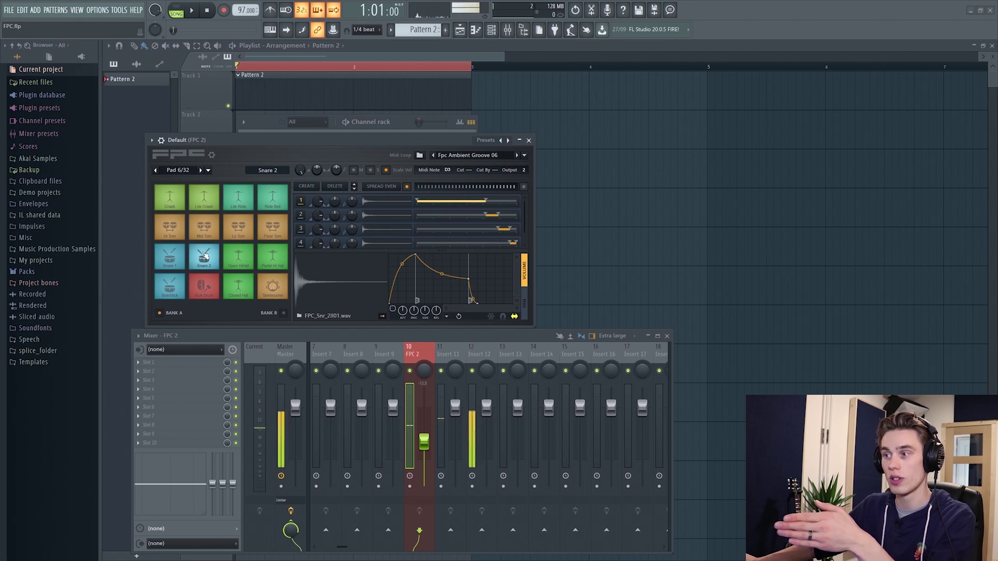
pyautogui.click(175, 261)
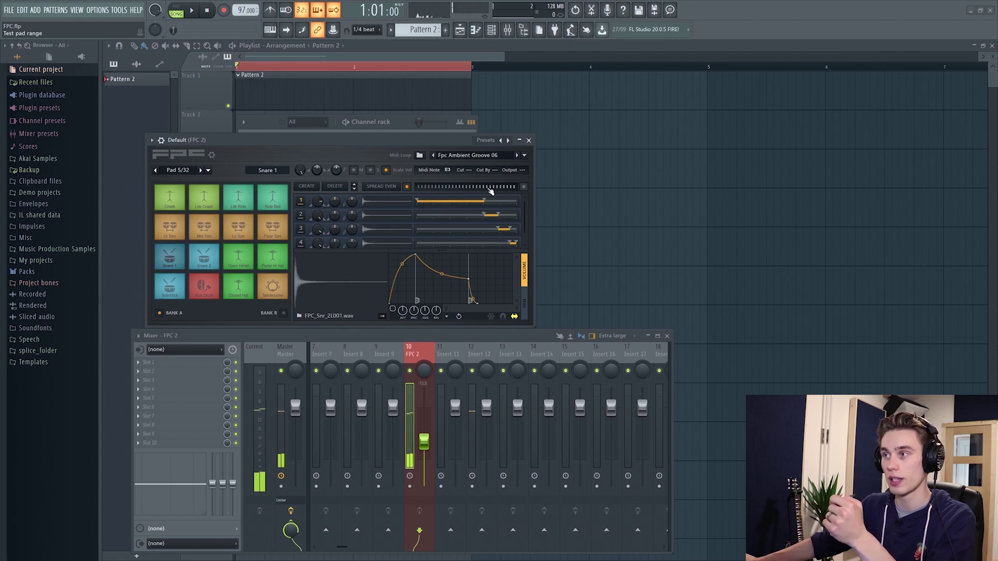
pyautogui.click(174, 257)
pyautogui.click(190, 258)
pyautogui.click(180, 257)
pyautogui.click(187, 258)
pyautogui.click(179, 257)
pyautogui.click(180, 258)
pyautogui.click(204, 287)
pyautogui.click(206, 291)
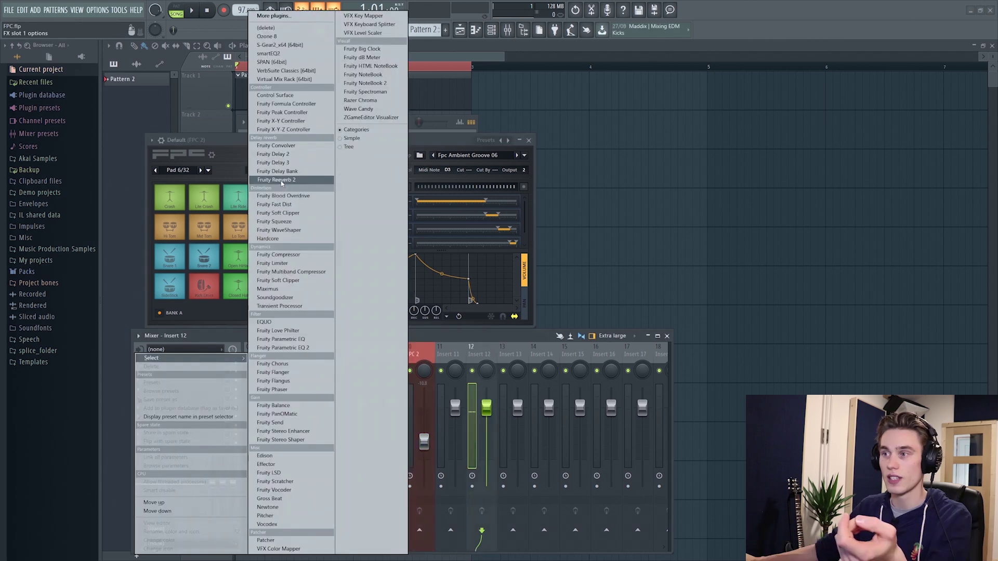
# Add Fruity Reeverb 2 and Fruity parametric EQ 2 to mixer track Insert 12, raising the reverb's wet level and boosting the EQ's highs.
pyautogui.click(364, 34)
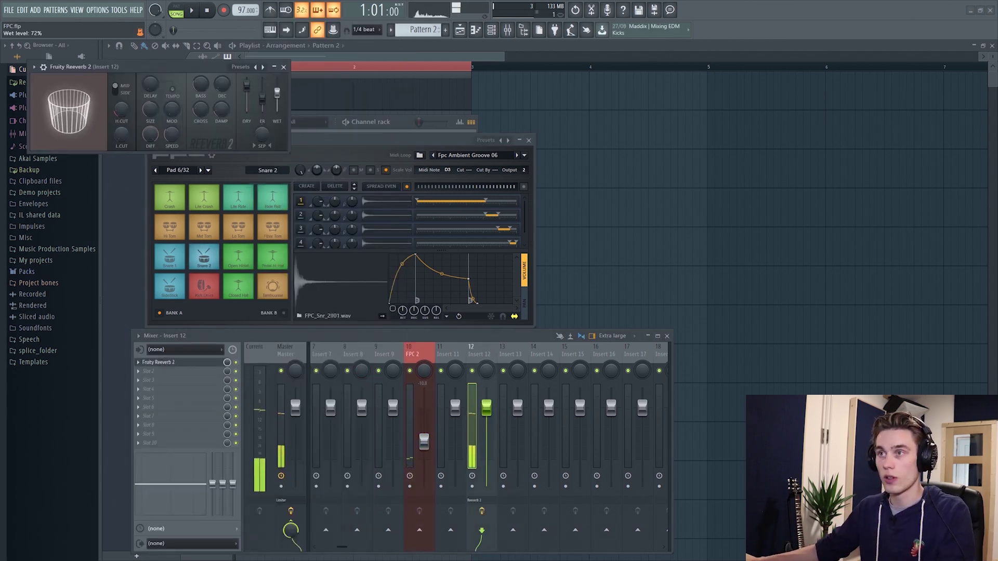
pyautogui.click(150, 371)
pyautogui.click(276, 350)
pyautogui.moveTo(194, 158); pyautogui.dragTo(248, 117)
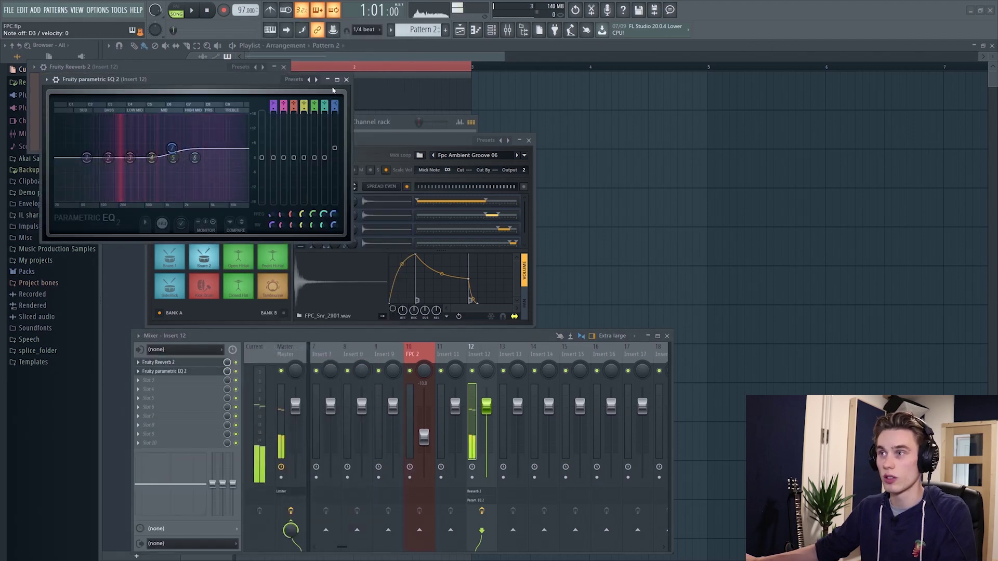
pyautogui.click(346, 79)
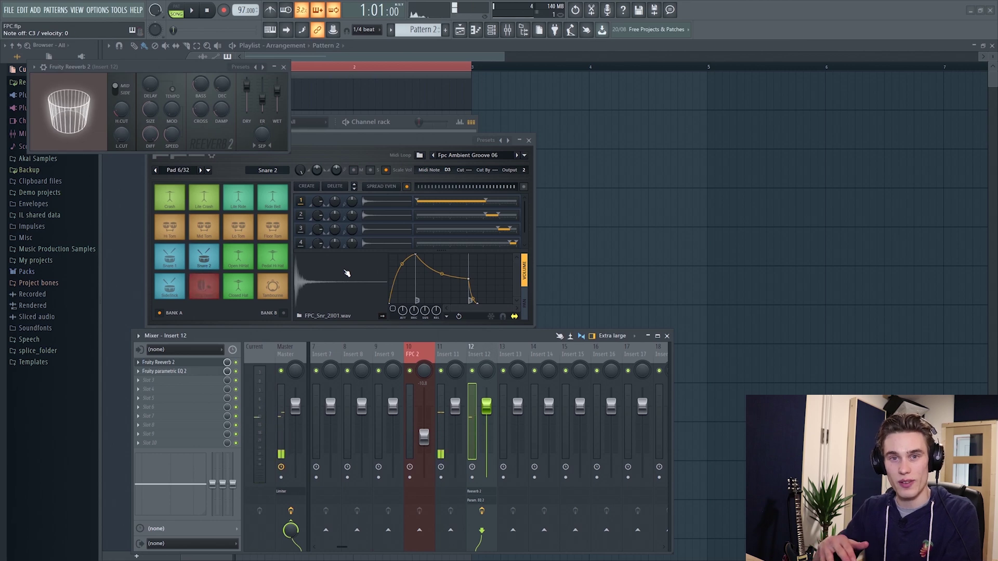
pyautogui.click(222, 153)
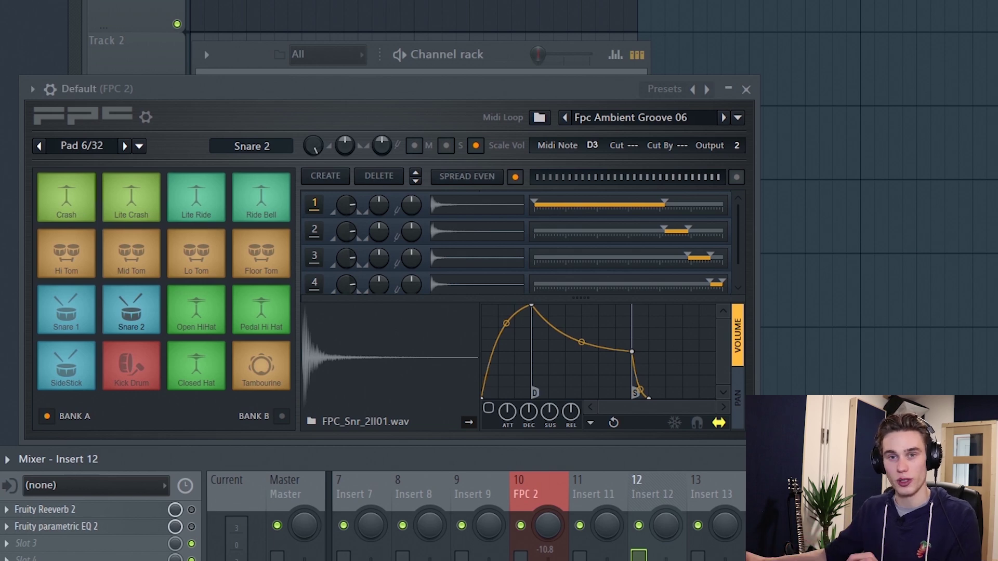
# Check the numbering of the first and last pads in Banks A and B, and return to the Snare 1 pad.
pyautogui.click(67, 320)
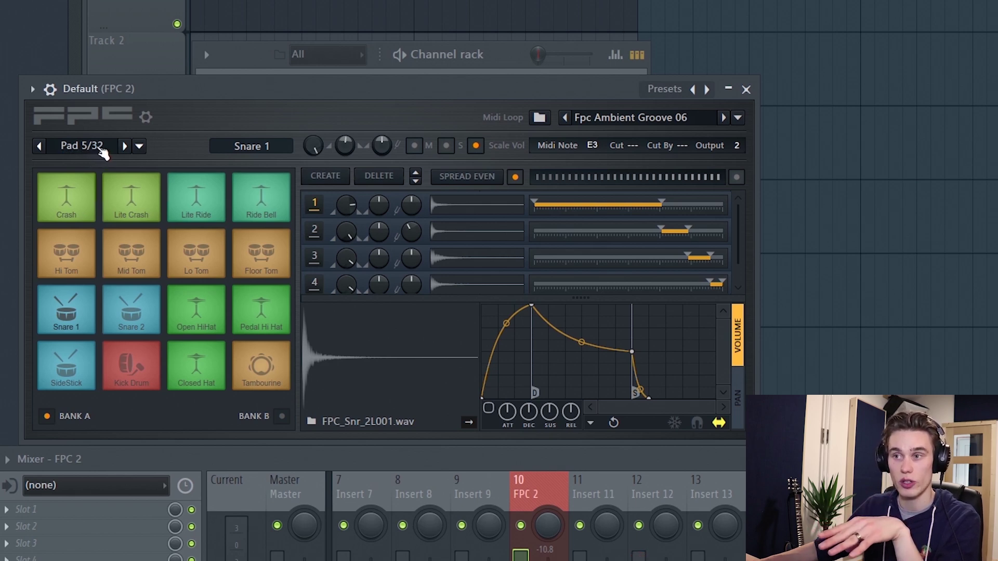
pyautogui.click(72, 373)
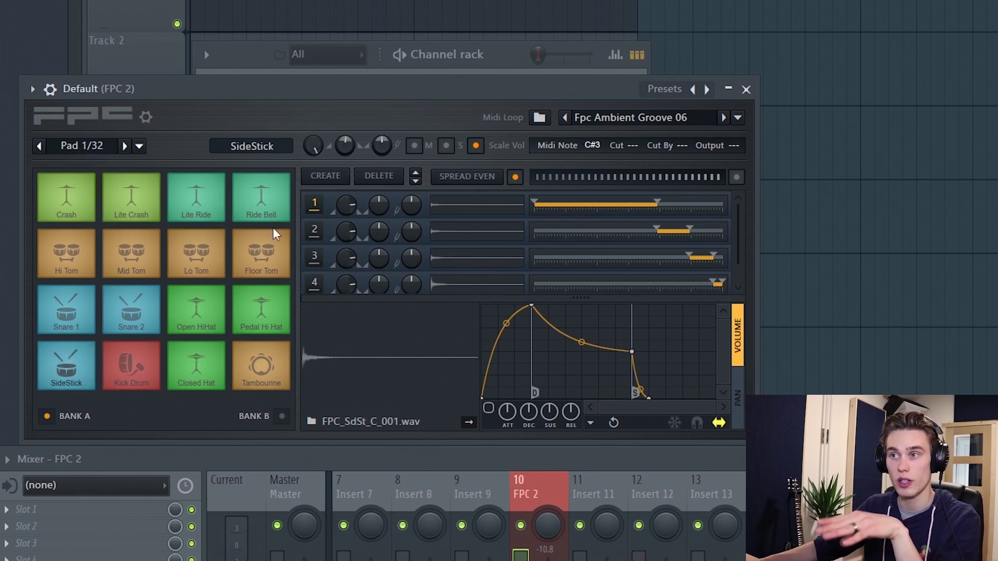
pyautogui.click(264, 199)
pyautogui.click(282, 416)
pyautogui.click(52, 370)
pyautogui.click(264, 191)
pyautogui.click(47, 416)
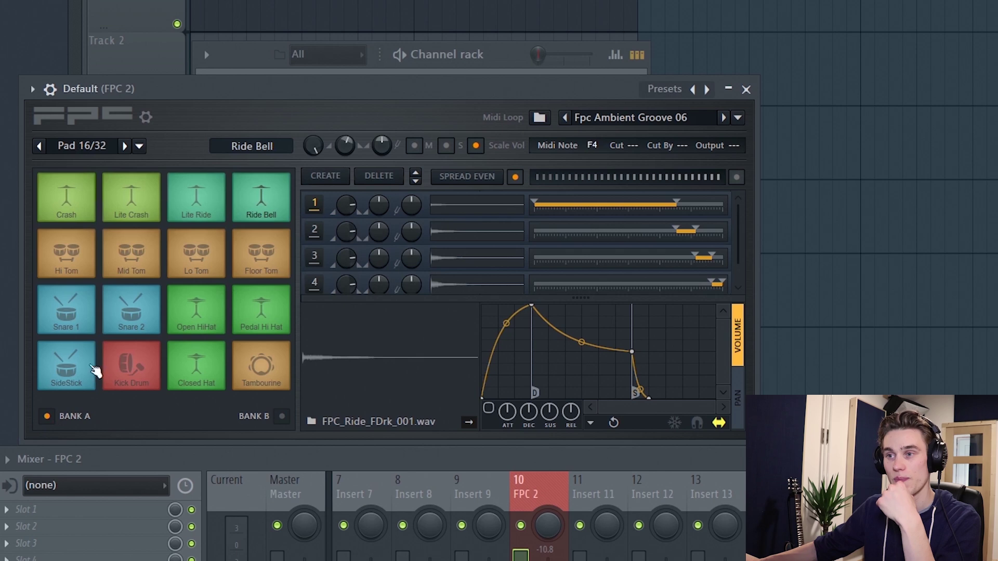
pyautogui.click(66, 309)
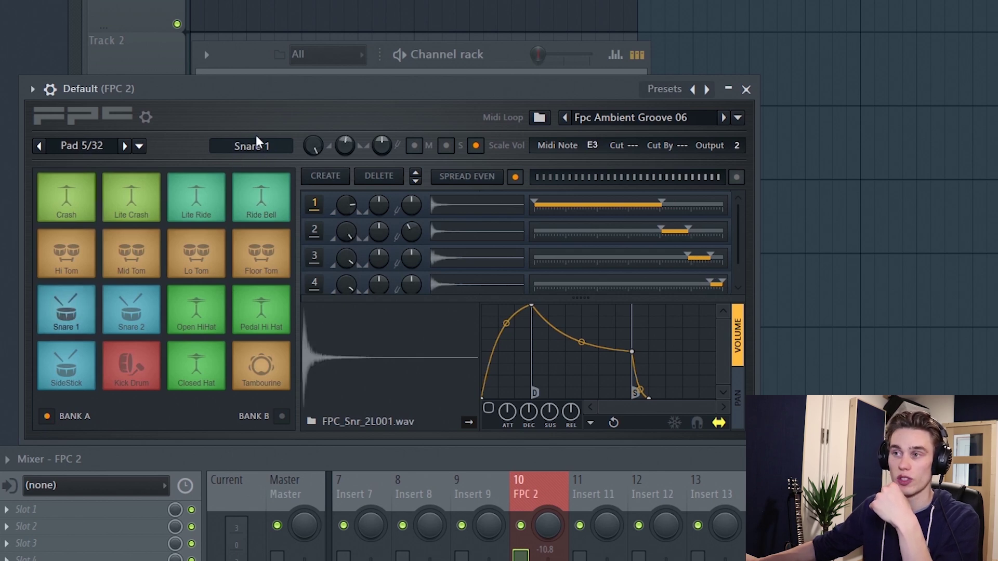
# Try out red as the Snare 1 pad's color and restore the original blue.
pyautogui.click(141, 146)
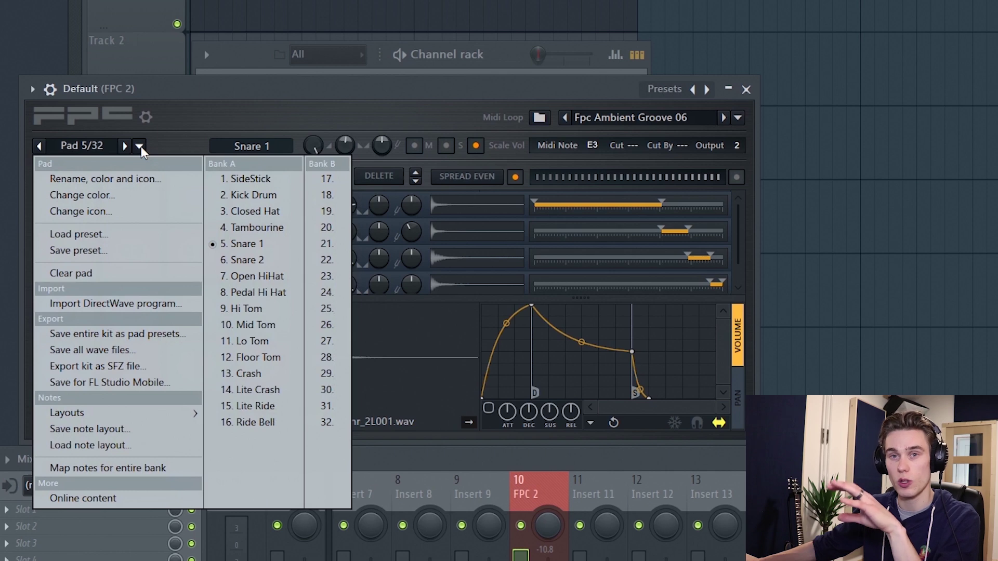
pyautogui.click(138, 197)
pyautogui.click(146, 304)
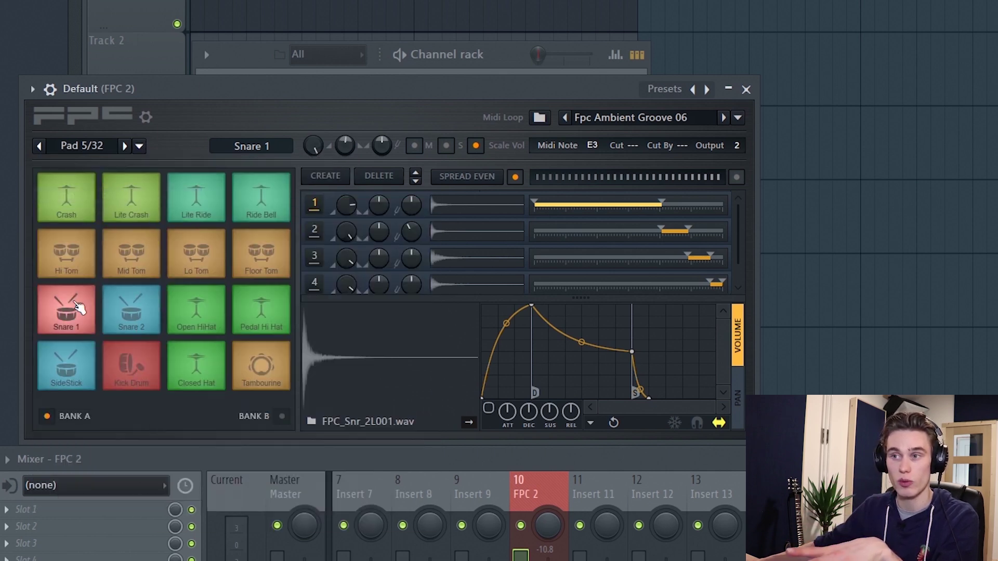
pyautogui.click(139, 146)
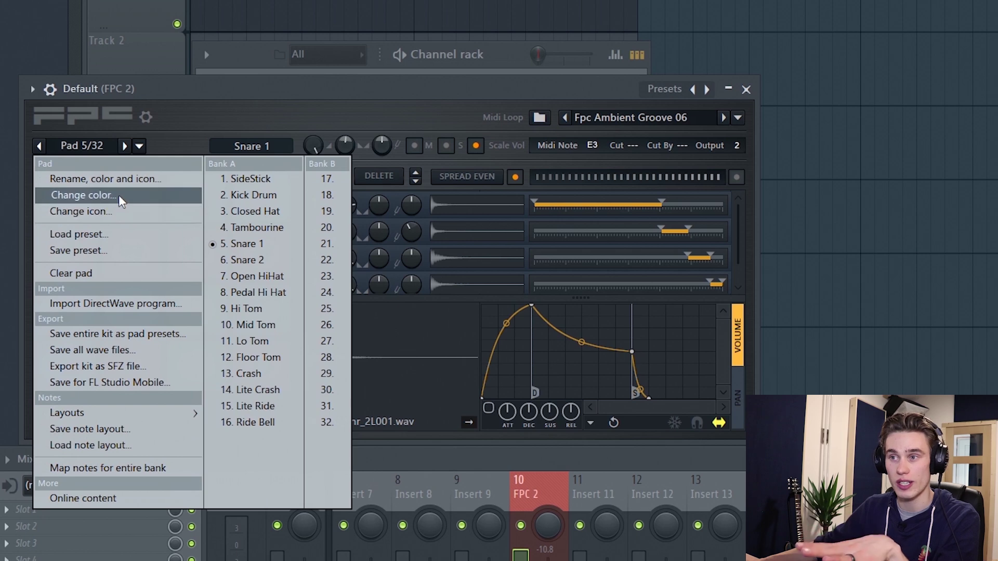
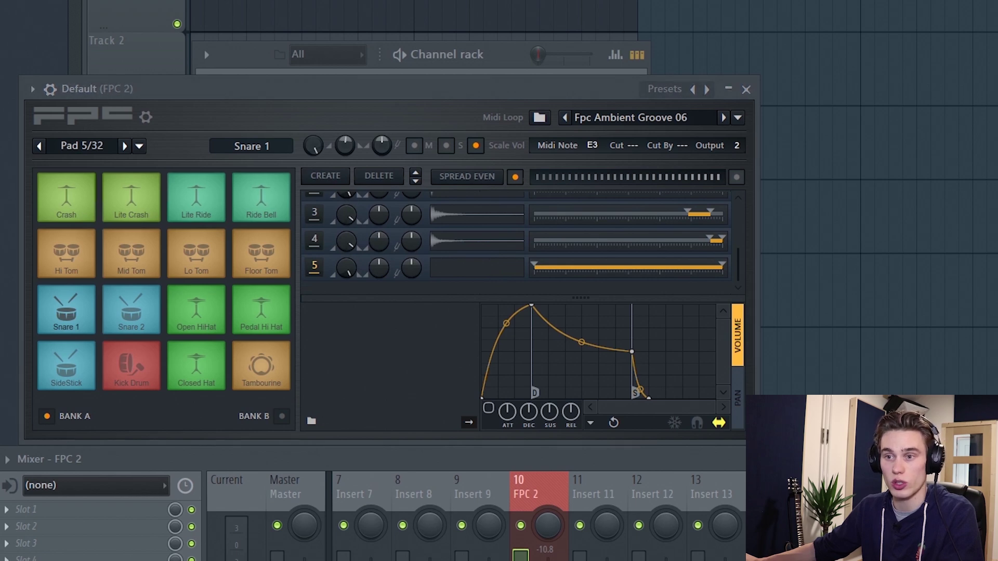
# Load the 14in rim.wav sample into the Snare 1 pad's empty fifth layer and delete that layer.
pyautogui.moveTo(494, 295); pyautogui.dragTo(386, 383)
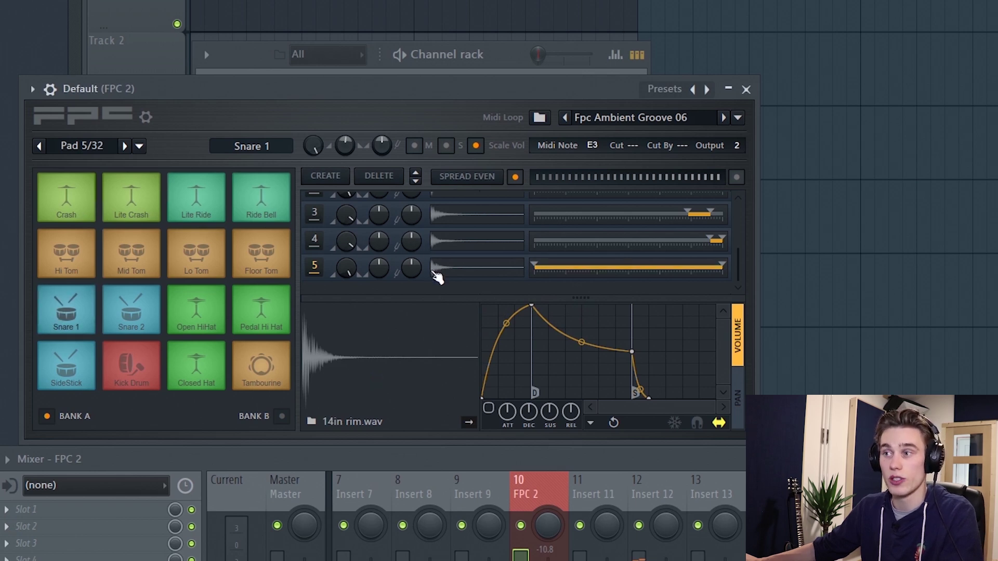
pyautogui.click(379, 176)
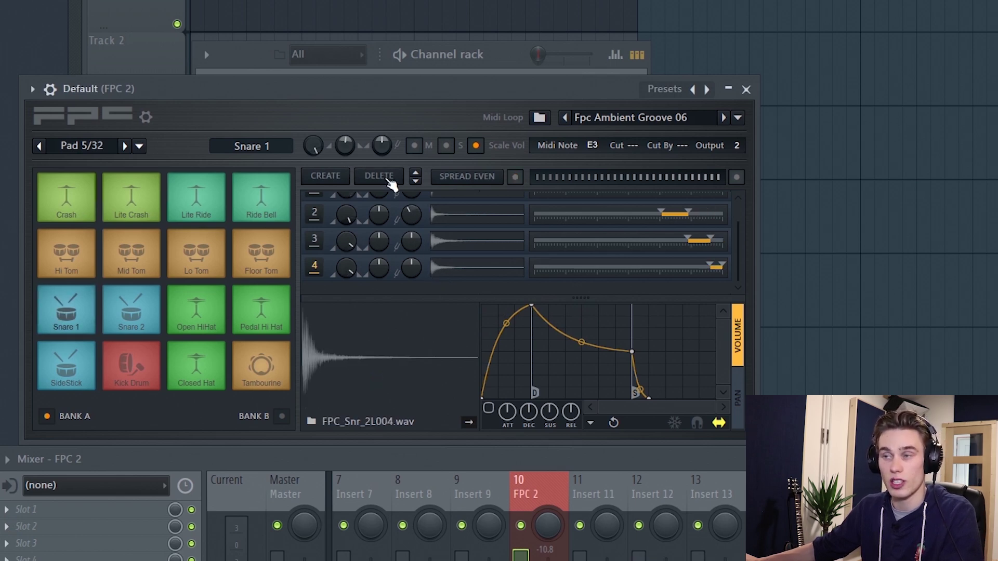
# Audition each of the Snare 1 pad's four sample layers.
pyautogui.scroll(1, 463, 249)
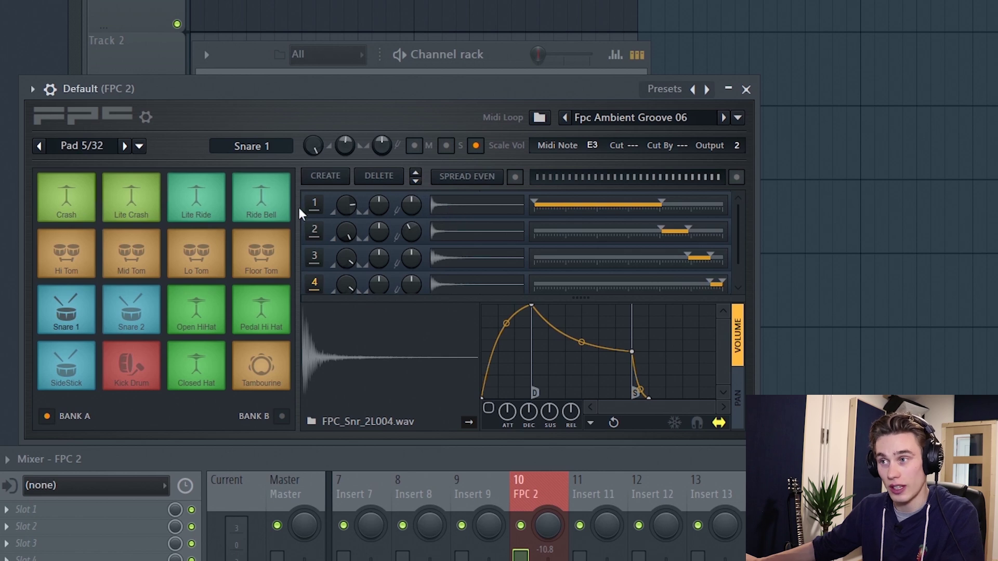
pyautogui.click(478, 207)
pyautogui.click(479, 232)
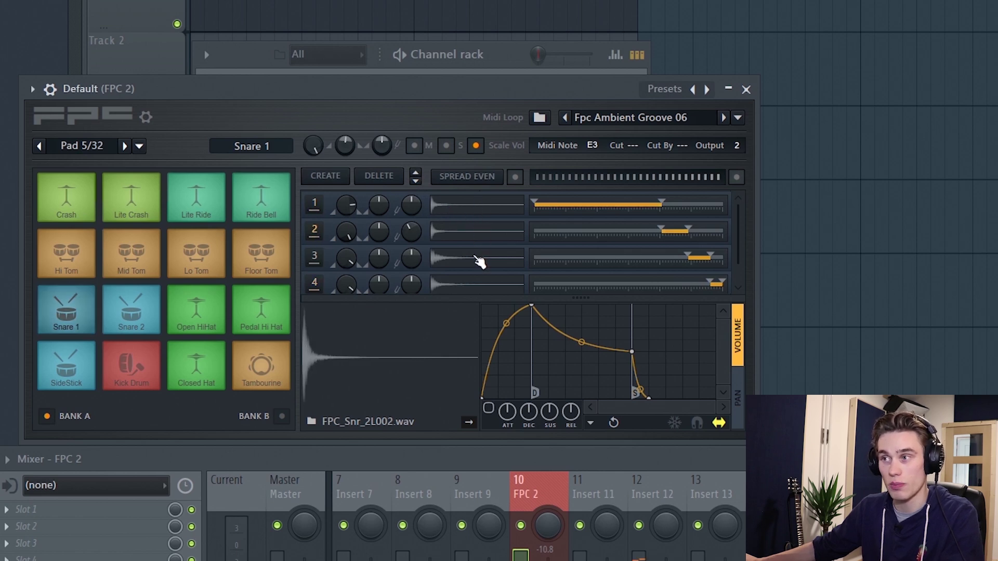
pyautogui.click(479, 257)
pyautogui.click(472, 290)
pyautogui.click(468, 295)
pyautogui.click(468, 294)
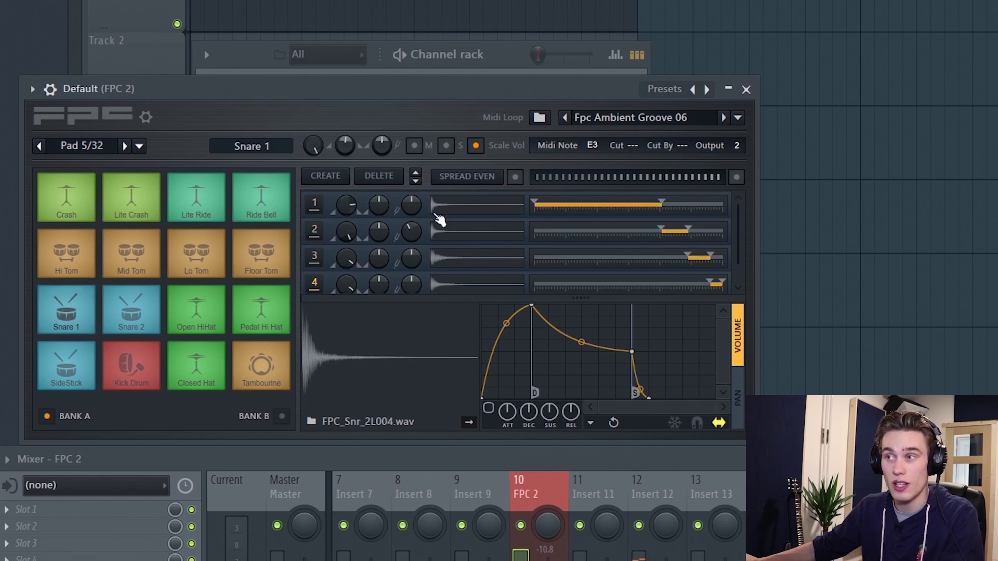
pyautogui.click(461, 286)
pyautogui.click(461, 286)
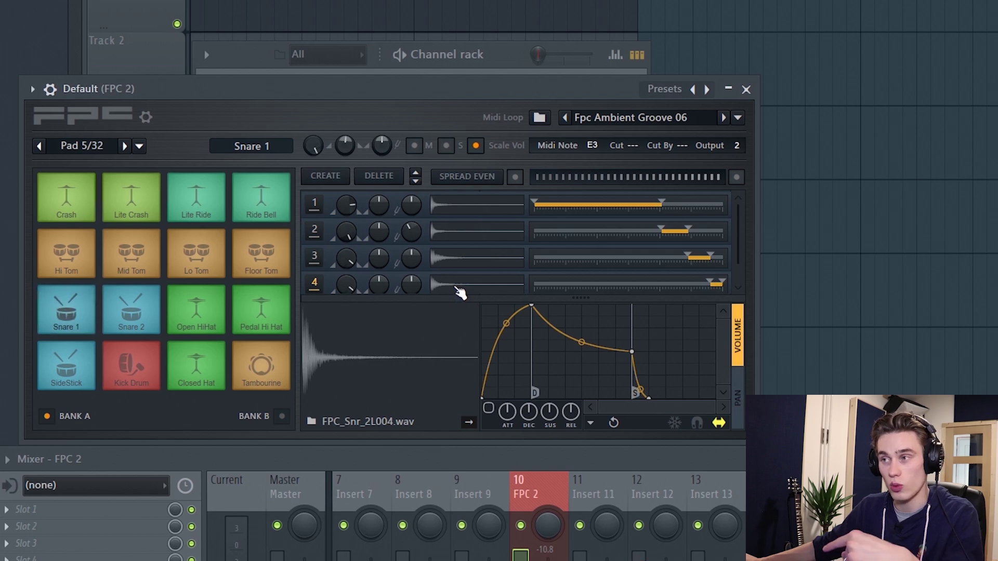
# Move the Snare 1 pad's fourth layer up to the first position and back down to the fourth.
pyautogui.click(416, 172)
pyautogui.click(416, 174)
pyautogui.click(416, 174)
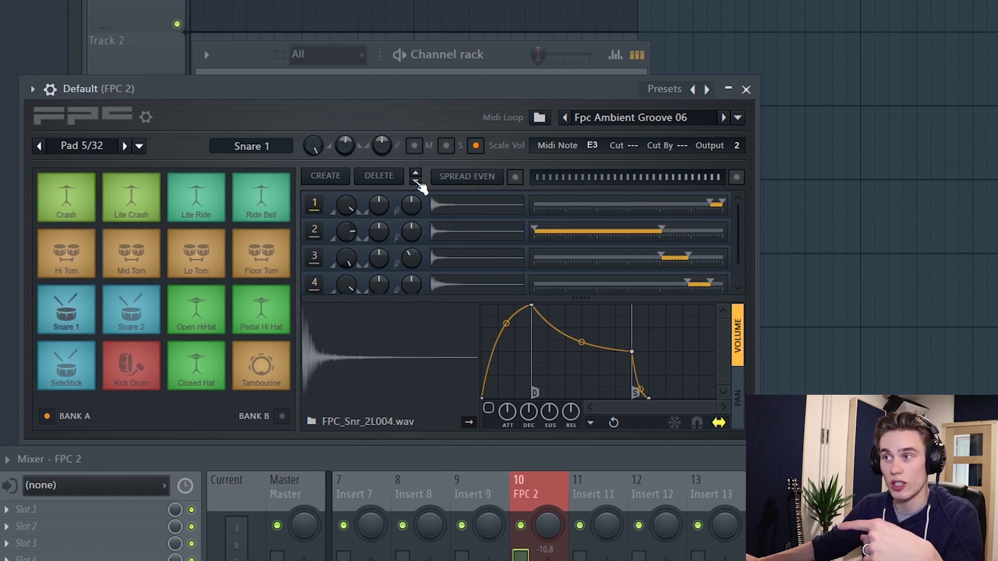
pyautogui.click(417, 181)
pyautogui.click(417, 182)
pyautogui.click(417, 181)
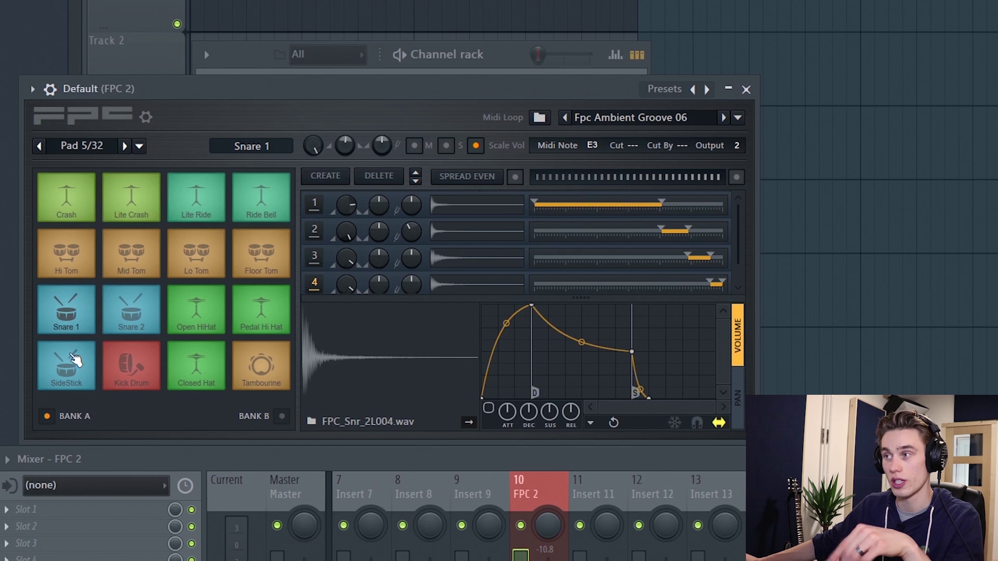
# Audition the Snare 1 pad at several velocities by playing it at different heights on the pad.
pyautogui.click(73, 300)
pyautogui.click(73, 320)
pyautogui.click(73, 333)
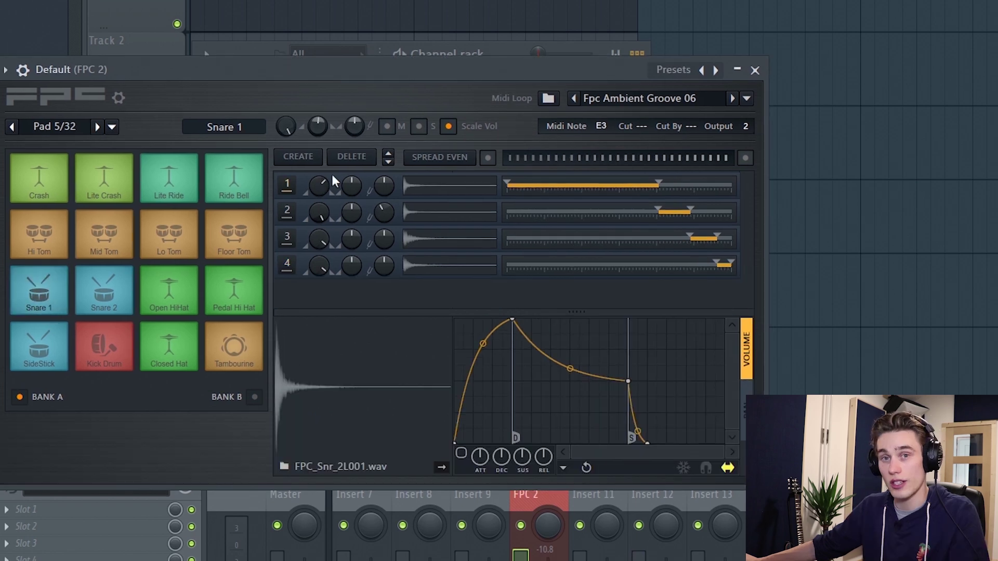
# Audition the Snare 1 pad's second and third layers, trying out the second layer's panning and tuning controls.
pyautogui.click(458, 218)
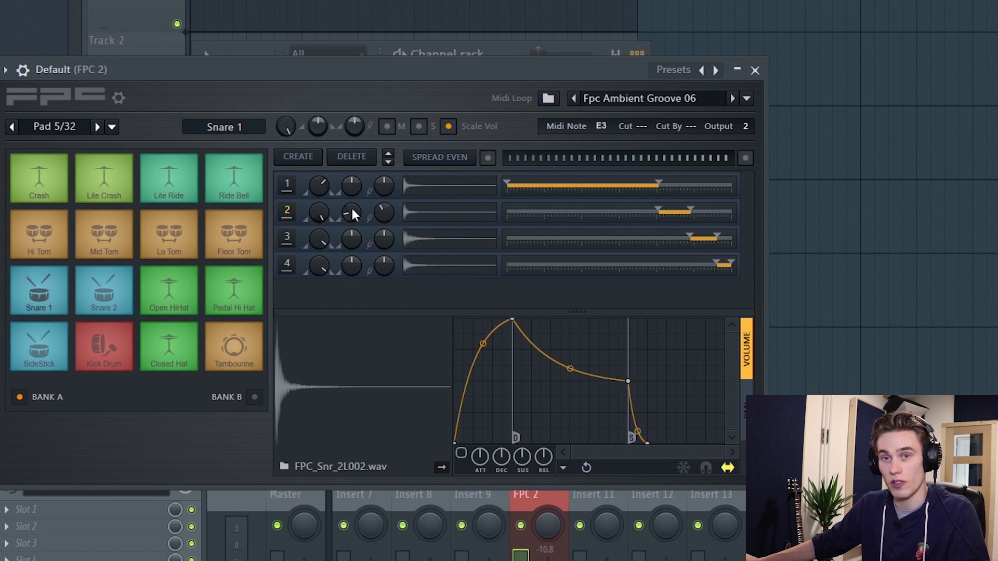
pyautogui.click(434, 242)
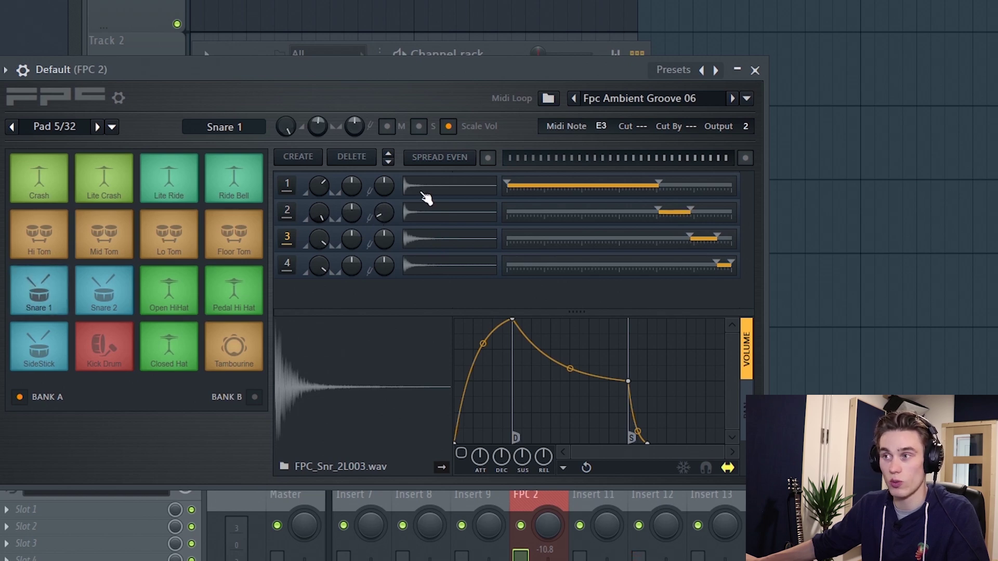
pyautogui.click(426, 216)
pyautogui.click(436, 243)
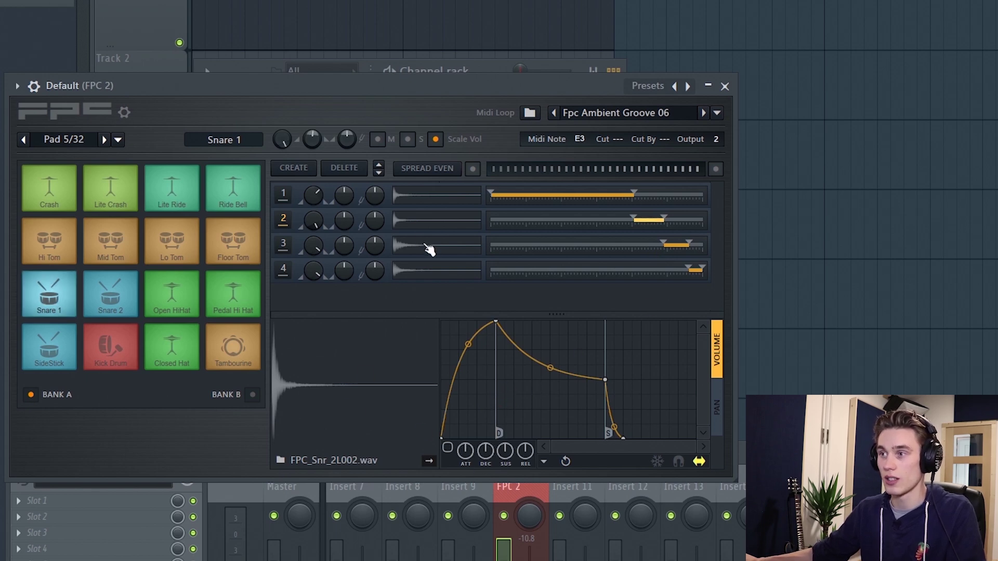
# Enable the Snare 1 pad's volume envelope, remove its attack time and lengthen it again to a short attack.
pyautogui.click(448, 450)
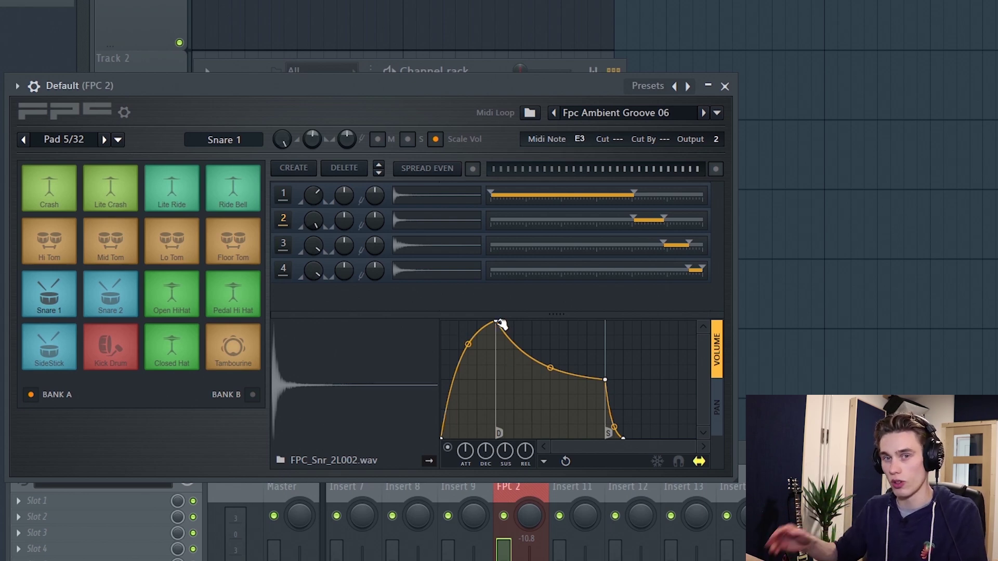
pyautogui.moveTo(500, 323); pyautogui.dragTo(414, 324)
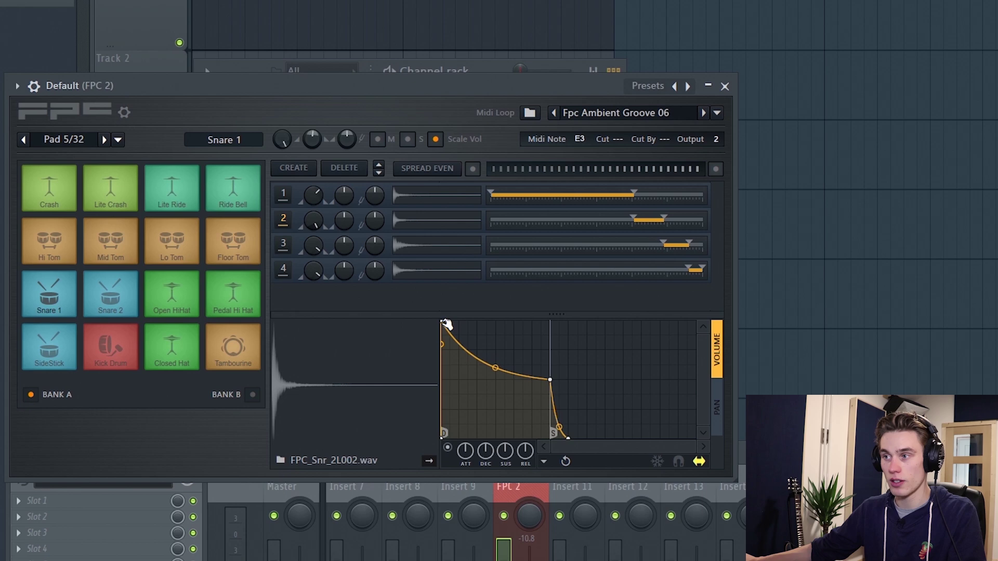
pyautogui.moveTo(445, 326); pyautogui.dragTo(474, 317)
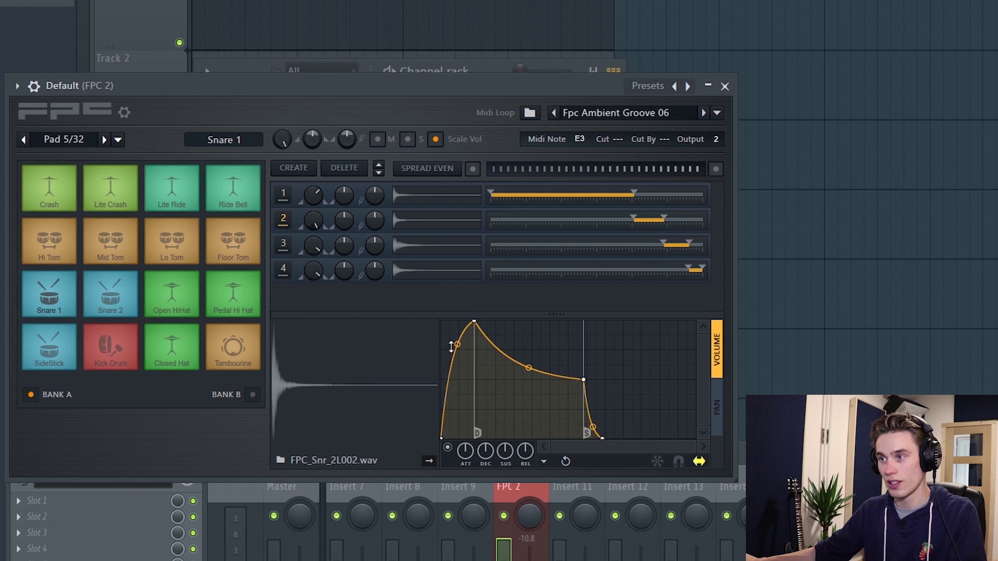
# Lengthen the attack of the Snare 1 pad's volume envelope, remove it, and lower the sustain to zero with a short decay.
pyautogui.moveTo(474, 321); pyautogui.dragTo(510, 315)
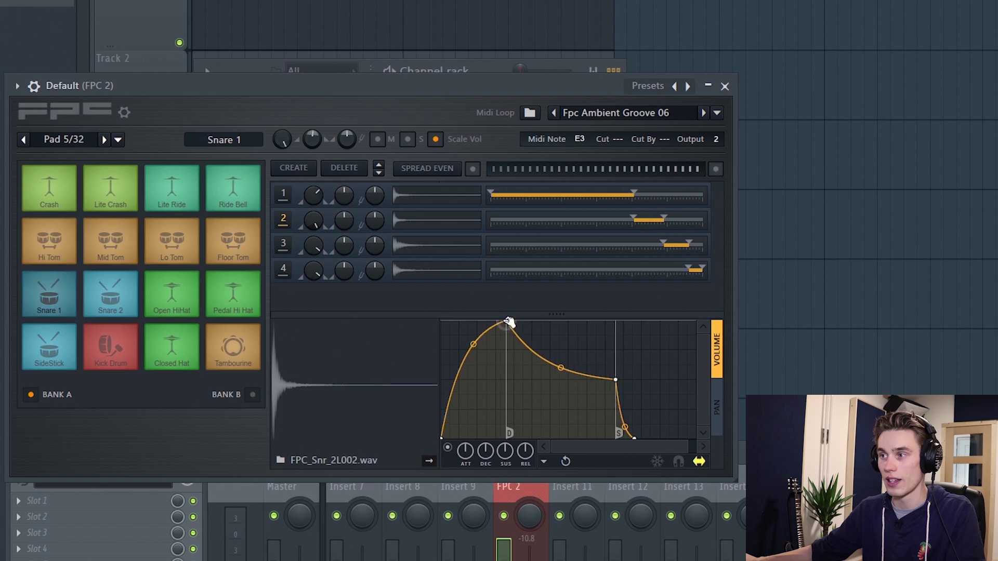
pyautogui.moveTo(512, 324); pyautogui.dragTo(416, 307)
pyautogui.moveTo(553, 382); pyautogui.dragTo(470, 451)
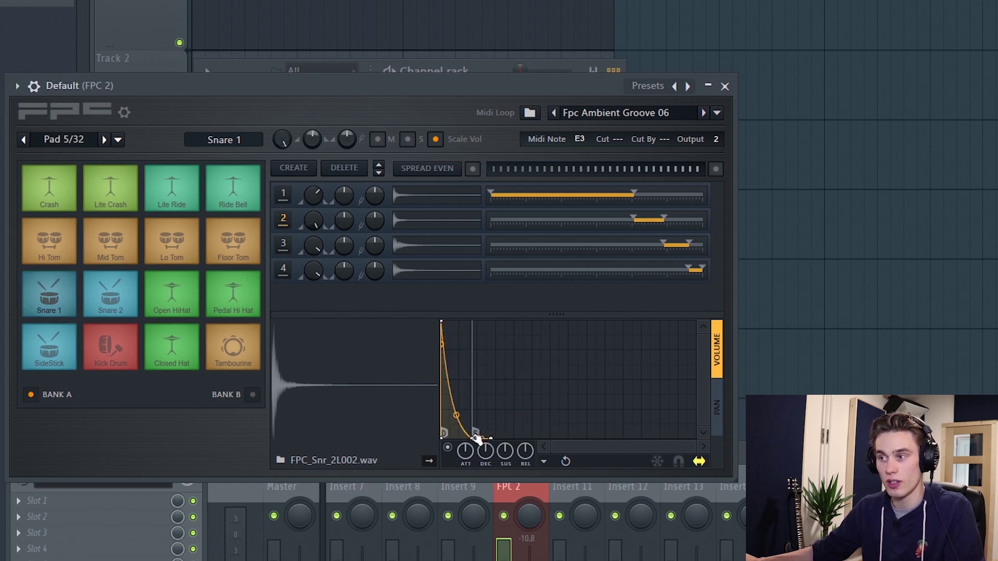
# Raise the Snare 1 envelope's sustain to full, lengthen and bulge its release curve, remove the release, and disable the envelope.
pyautogui.moveTo(477, 435); pyautogui.dragTo(585, 439)
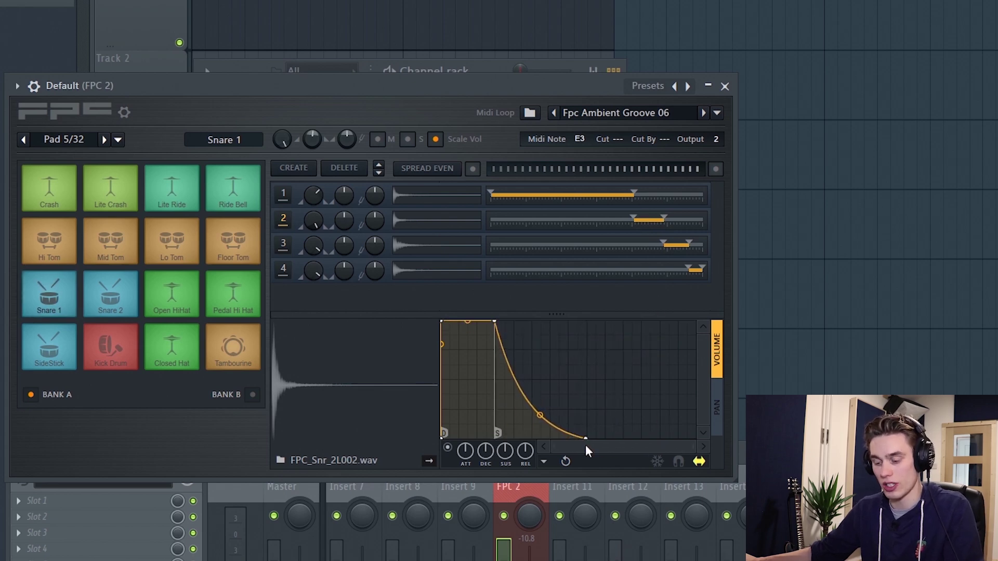
pyautogui.moveTo(591, 441); pyautogui.dragTo(638, 451)
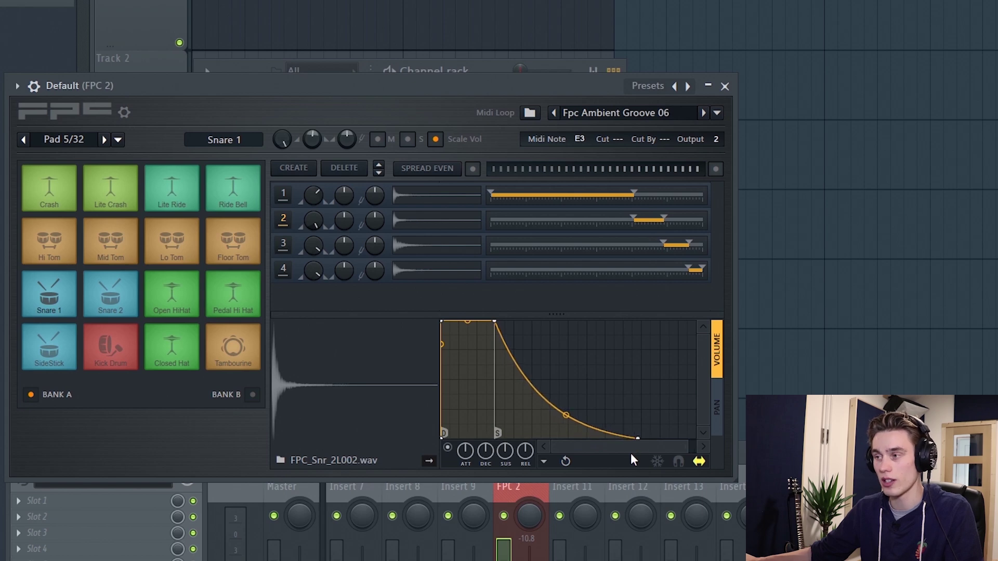
pyautogui.moveTo(574, 422); pyautogui.dragTo(569, 326)
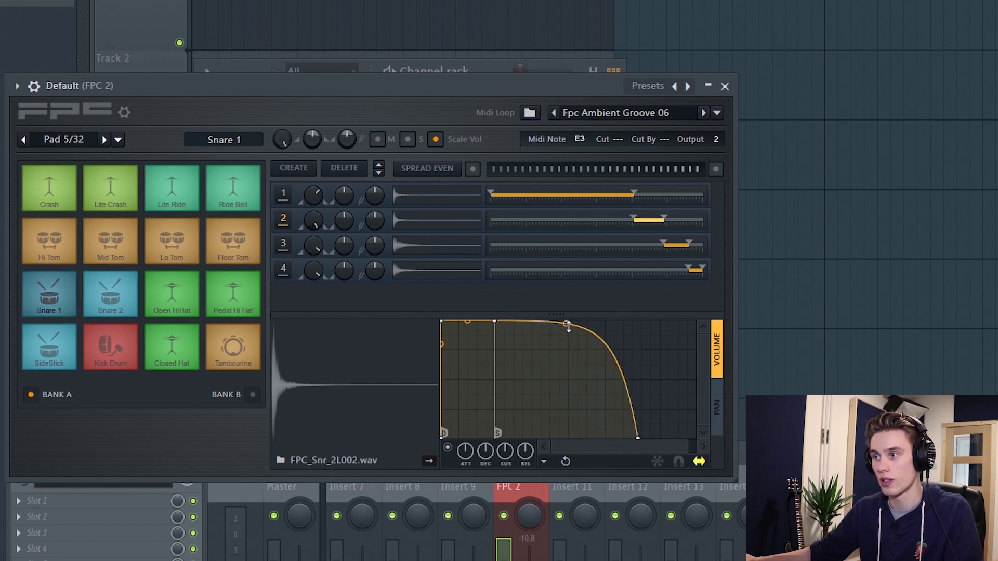
pyautogui.moveTo(637, 438); pyautogui.dragTo(494, 438)
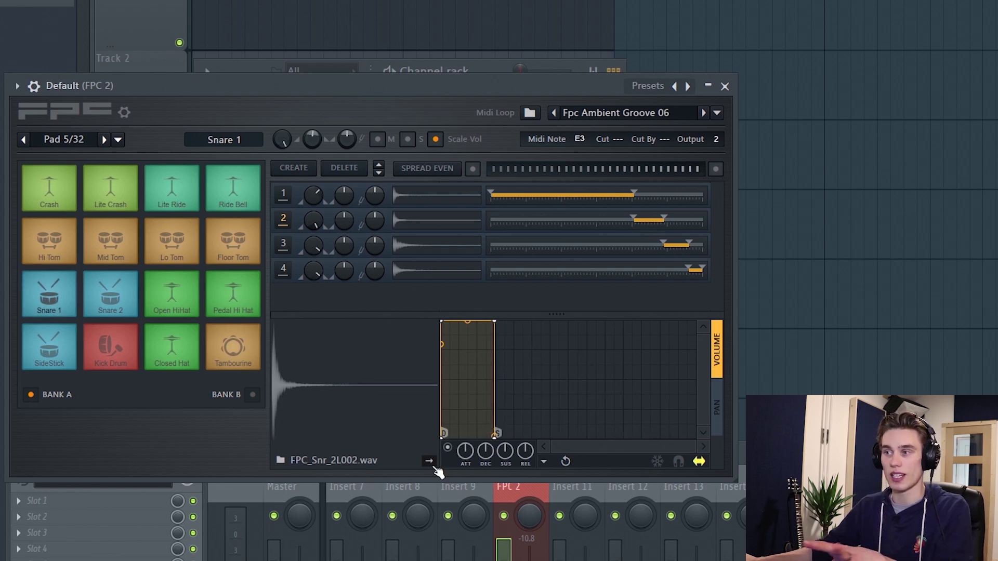
pyautogui.click(448, 448)
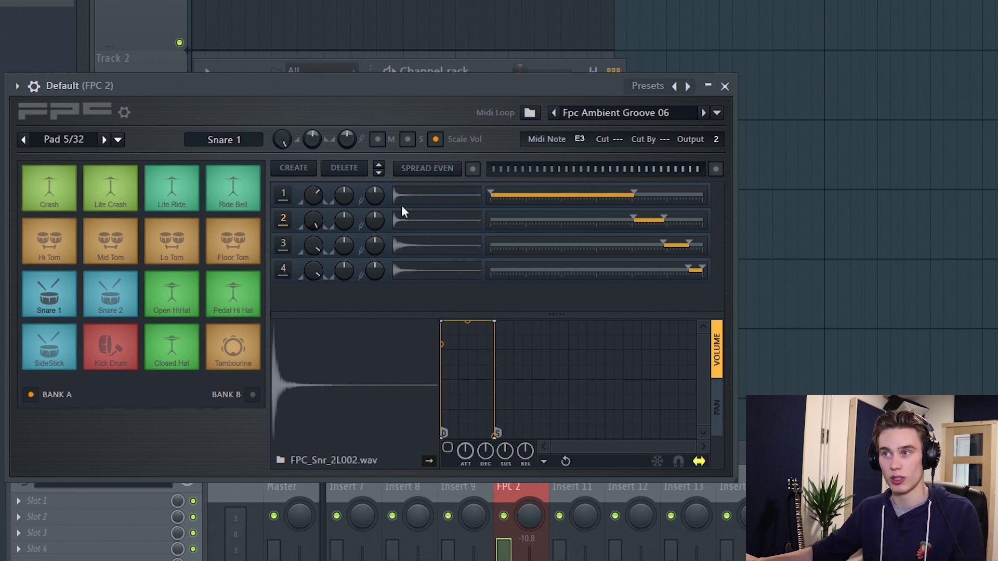
# Load the Empty preset into FPC 2.
pyautogui.moveTo(269, 85); pyautogui.dragTo(315, 82)
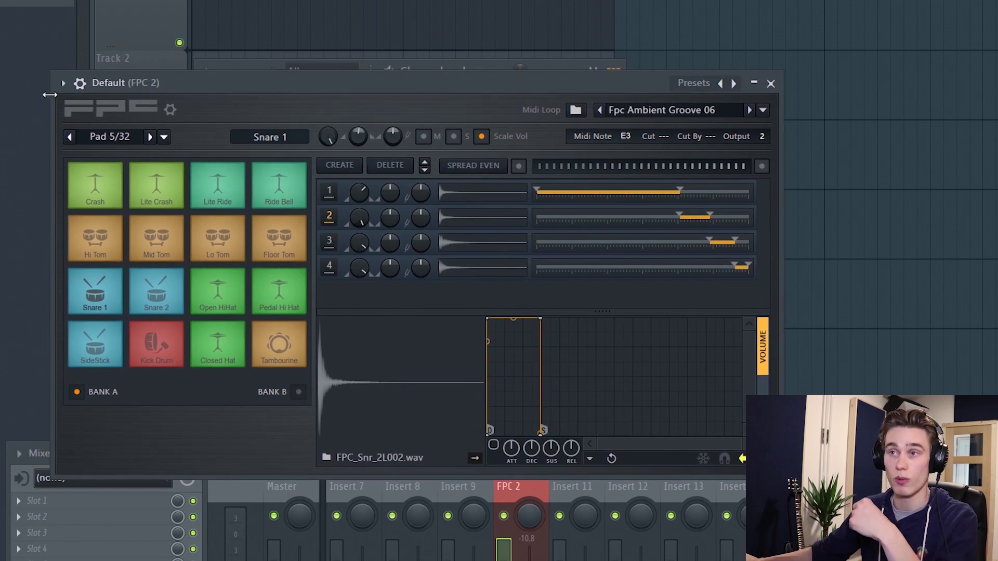
pyautogui.click(63, 83)
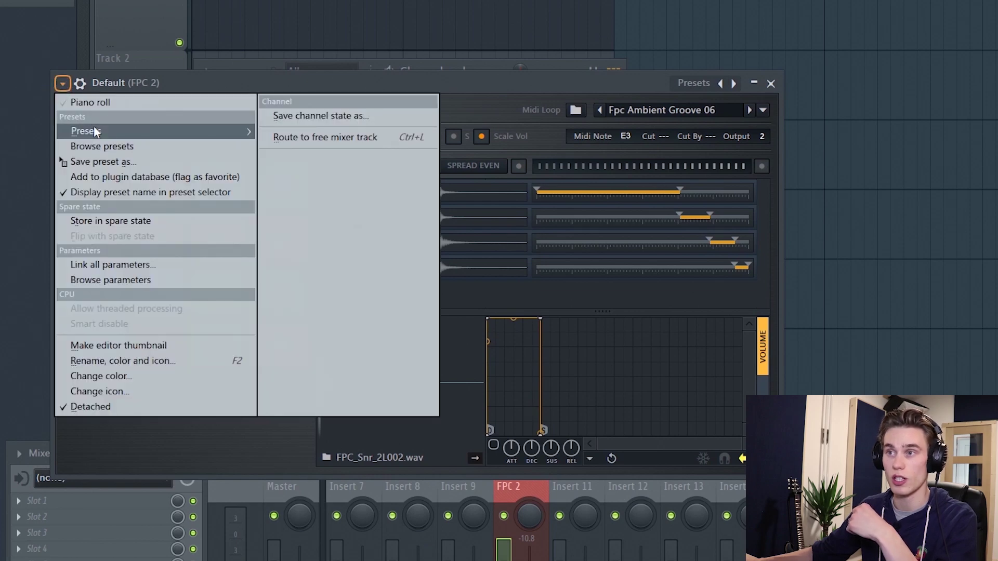
pyautogui.moveTo(88, 131)
pyautogui.click(289, 148)
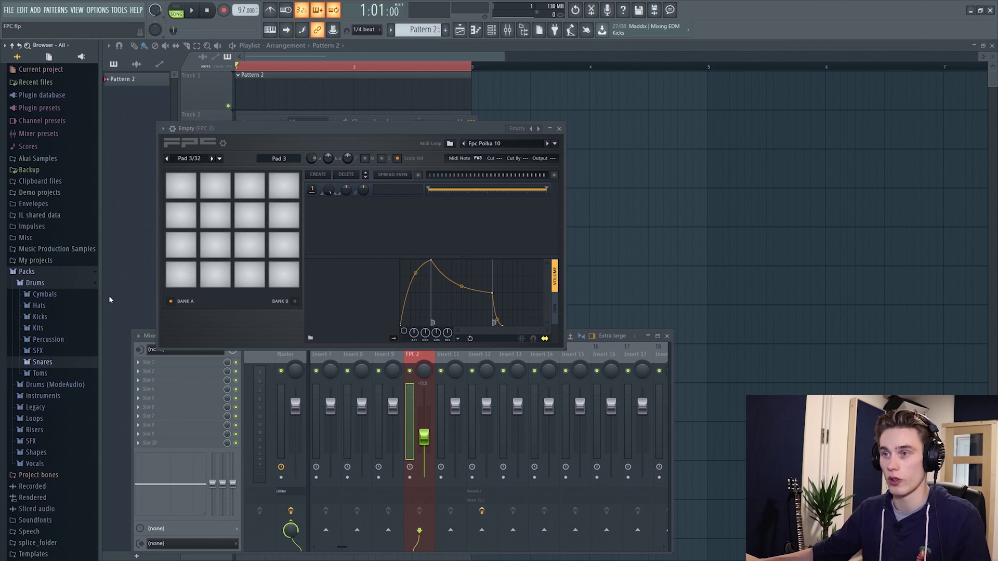
# Browse the Drums sample pack and expand the In The Mix Samples folder within Music Production Samples.
pyautogui.click(68, 283)
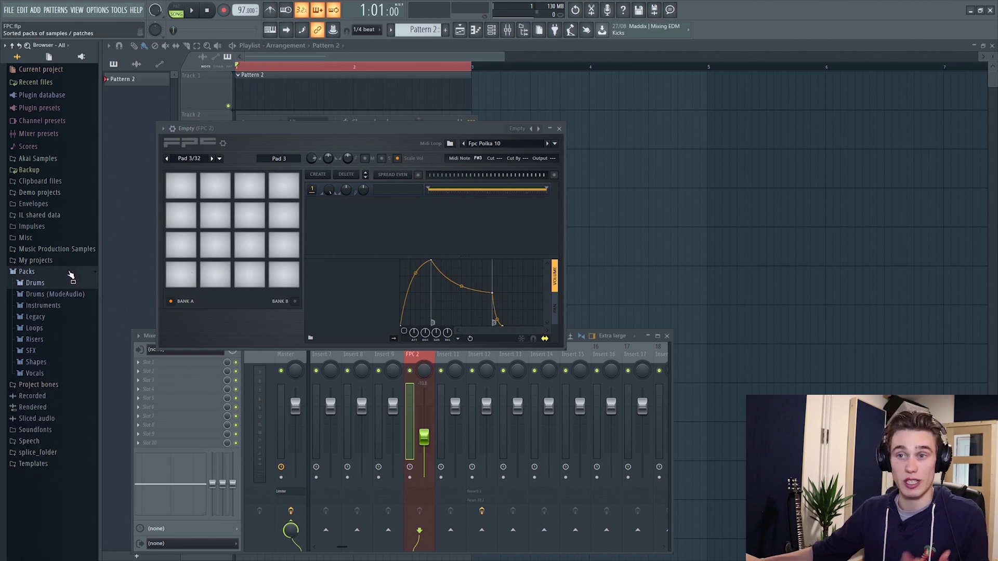
pyautogui.click(70, 282)
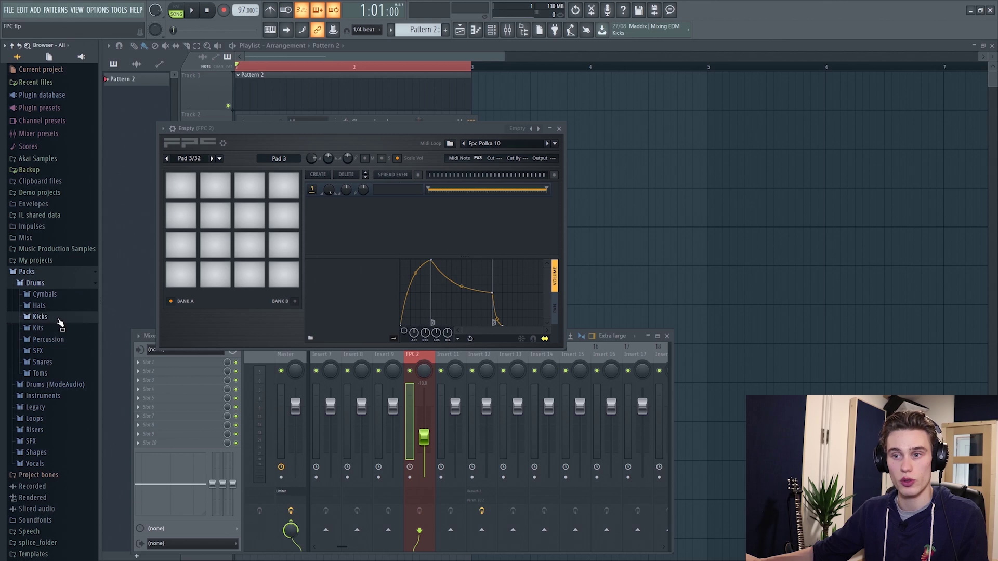
pyautogui.click(59, 317)
pyautogui.click(57, 338)
pyautogui.click(59, 284)
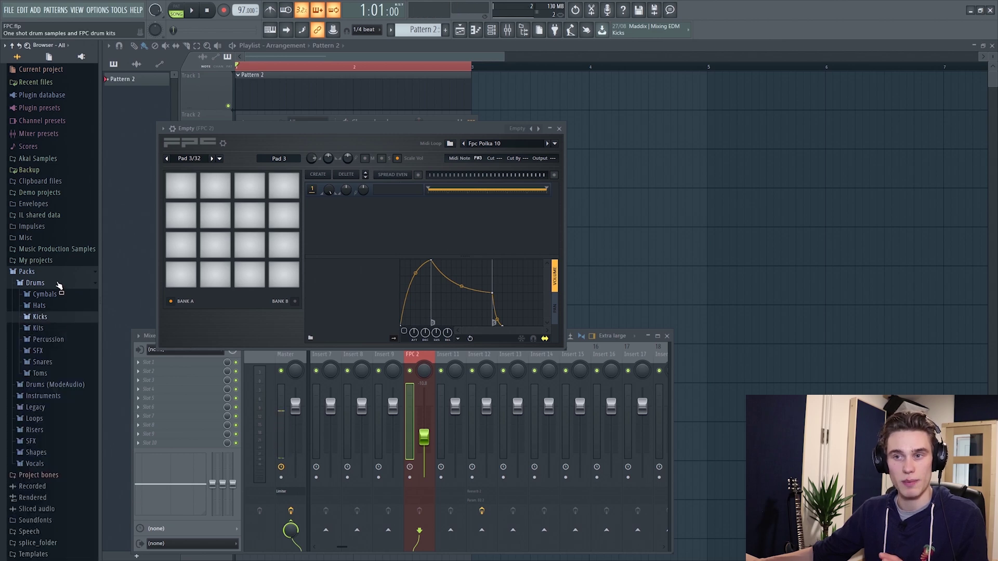
pyautogui.click(60, 250)
pyautogui.click(60, 251)
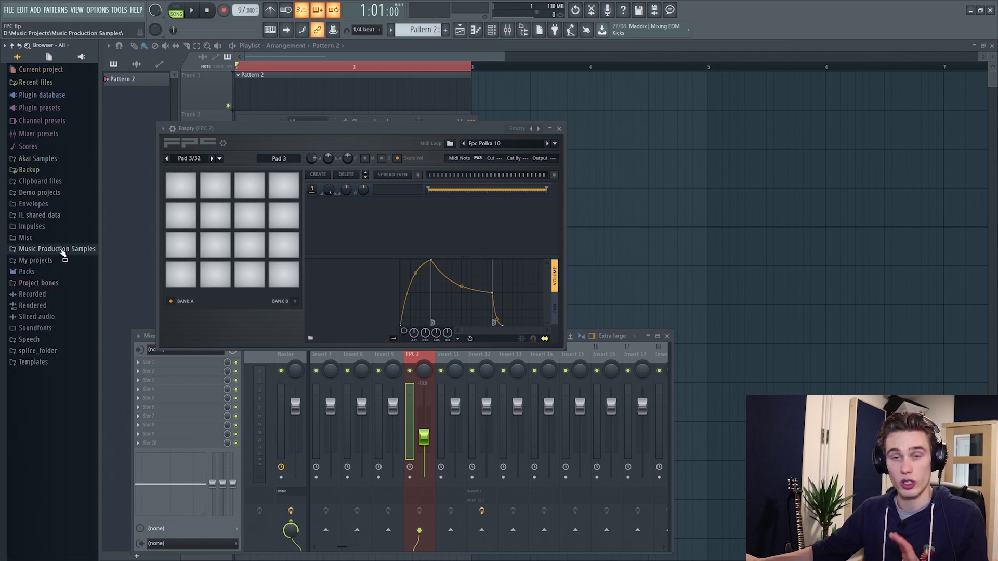
pyautogui.click(63, 252)
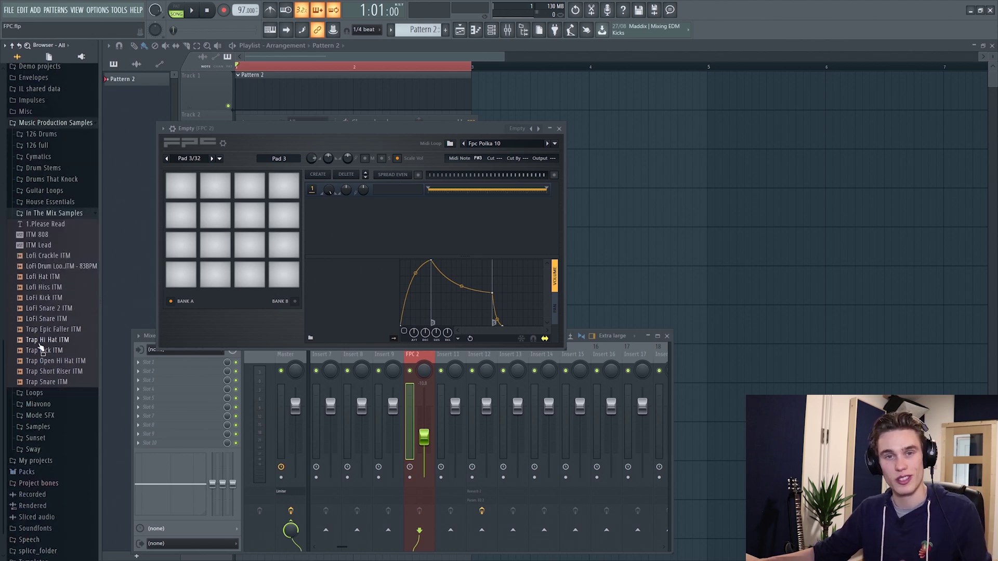
# Load Trap Kick, Trap Hi Hat, LoFi Snare, LoFi Snare 2 and LoFi Hat ITM onto separate empty pads in the lowest two pad rows.
pyautogui.moveTo(48, 353); pyautogui.dragTo(184, 275)
pyautogui.moveTo(51, 342); pyautogui.dragTo(250, 244)
pyautogui.moveTo(44, 320); pyautogui.dragTo(250, 275)
pyautogui.click(49, 311)
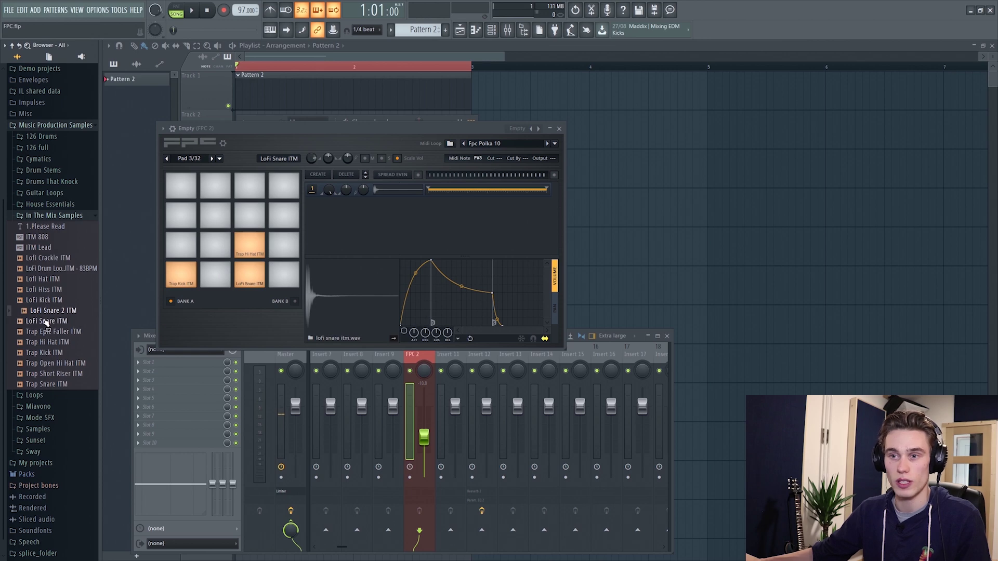
pyautogui.moveTo(47, 311); pyautogui.dragTo(214, 247)
pyautogui.moveTo(62, 281); pyautogui.dragTo(183, 246)
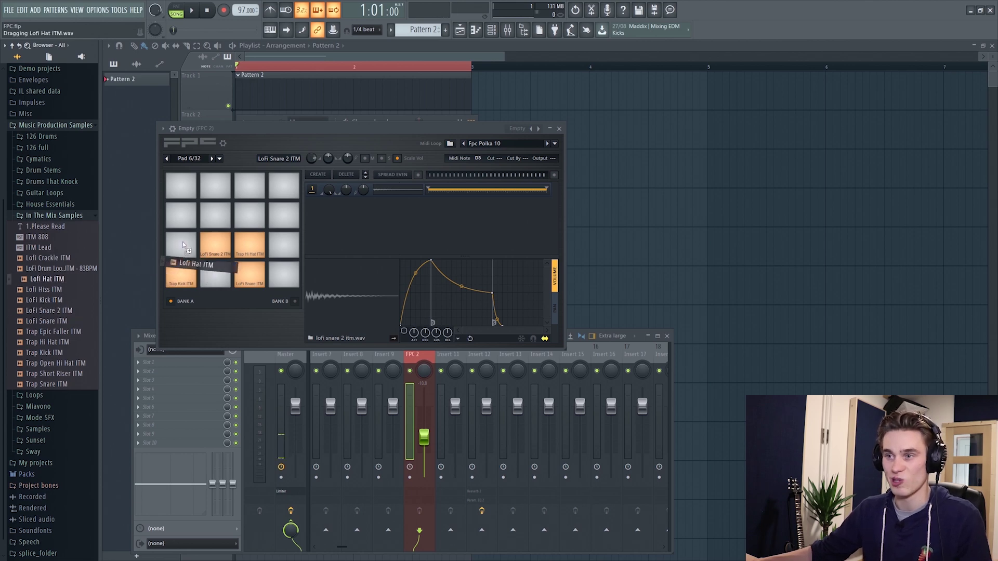
# Color the Trap Kick ITM pad red and audition it.
pyautogui.click(183, 275)
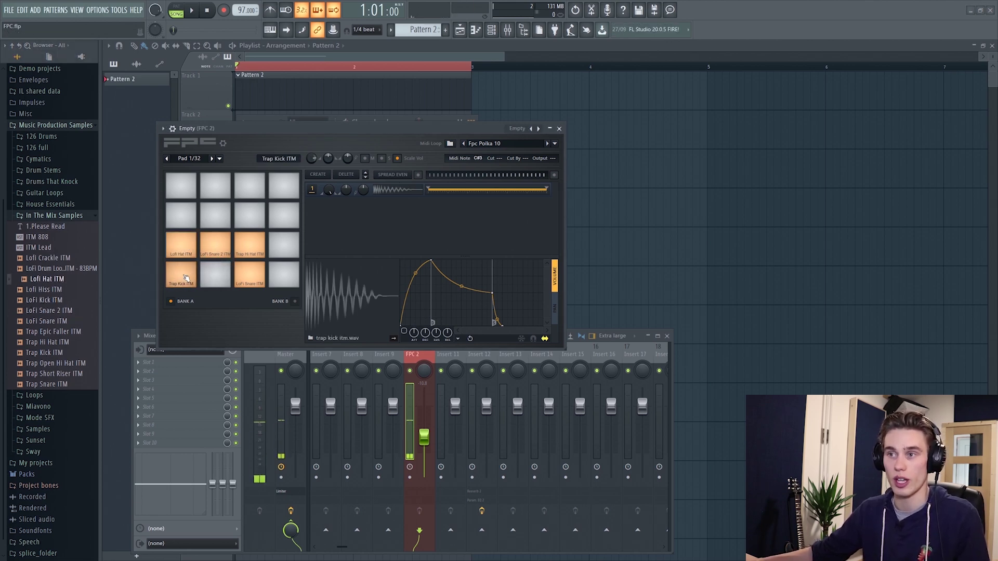
pyautogui.click(219, 159)
pyautogui.click(218, 185)
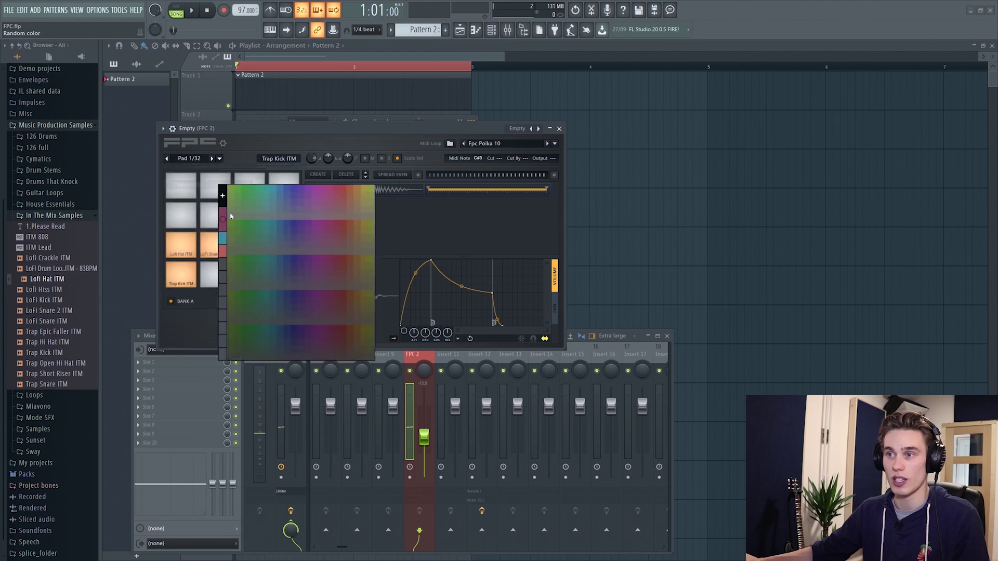
pyautogui.click(223, 253)
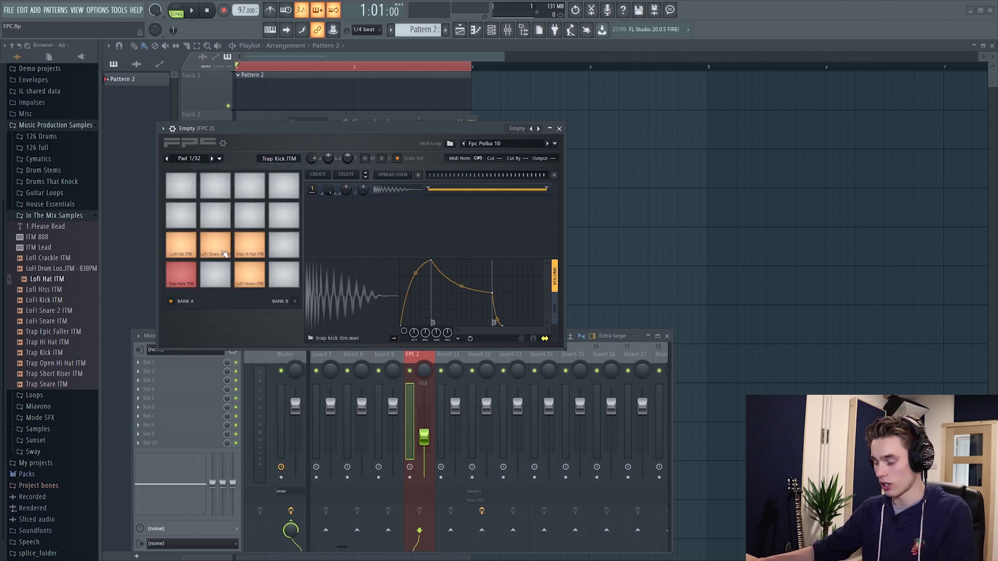
pyautogui.click(186, 280)
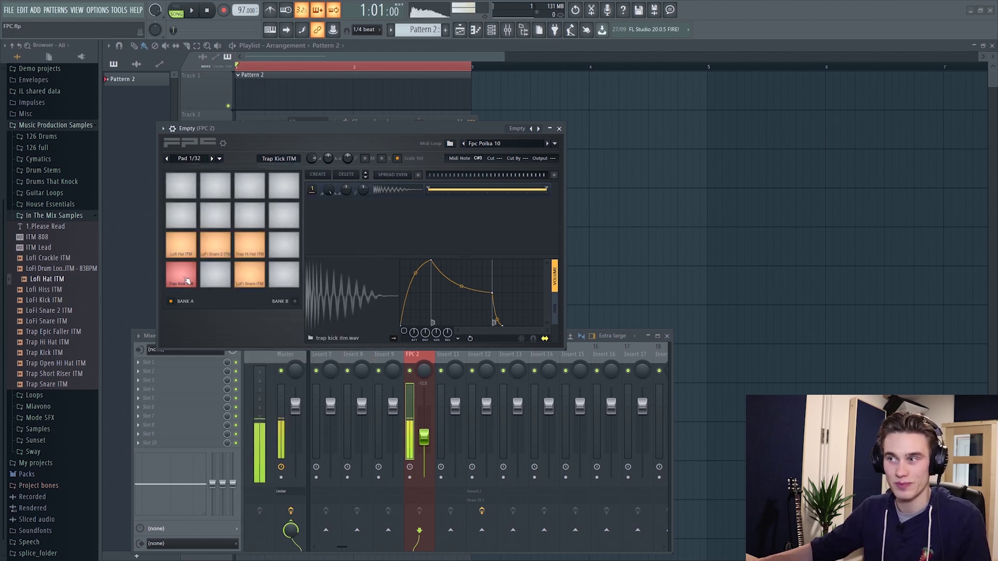
# Add LoFi Snare ITM as a second layer on the LoFi Snare 2 ITM pad and spread the layers' velocity ranges evenly.
pyautogui.click(218, 249)
pyautogui.click(221, 253)
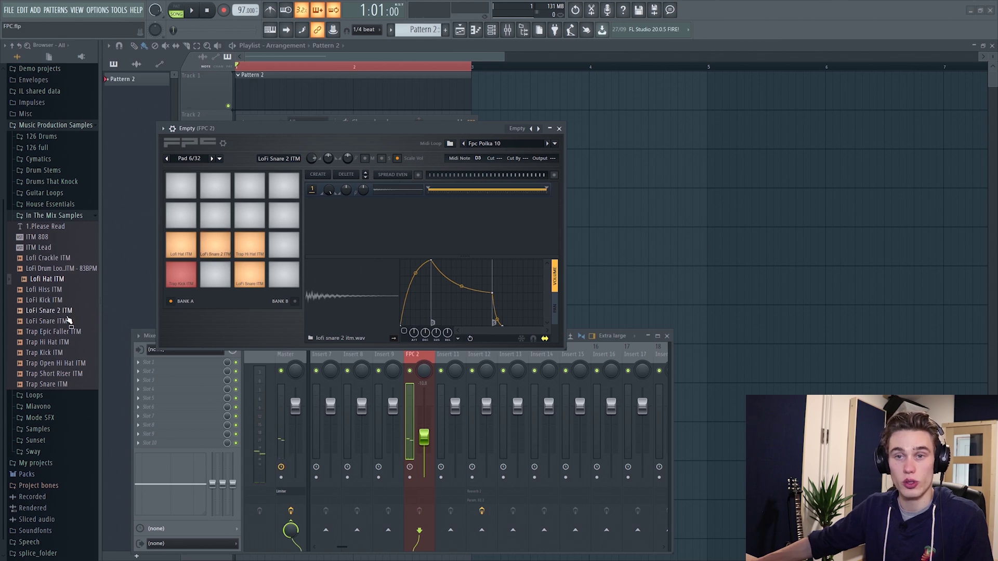
pyautogui.moveTo(51, 325); pyautogui.dragTo(221, 249)
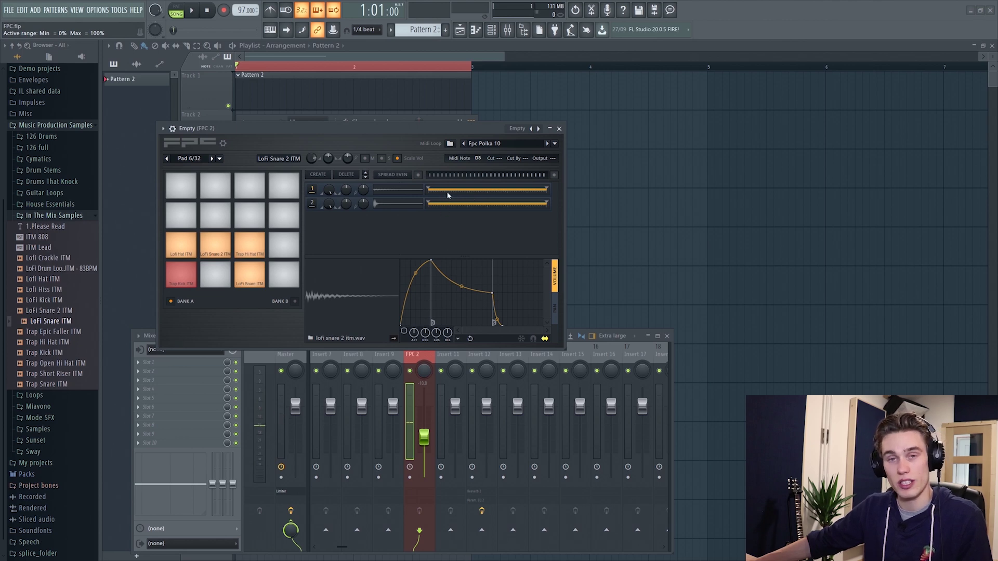
pyautogui.click(393, 176)
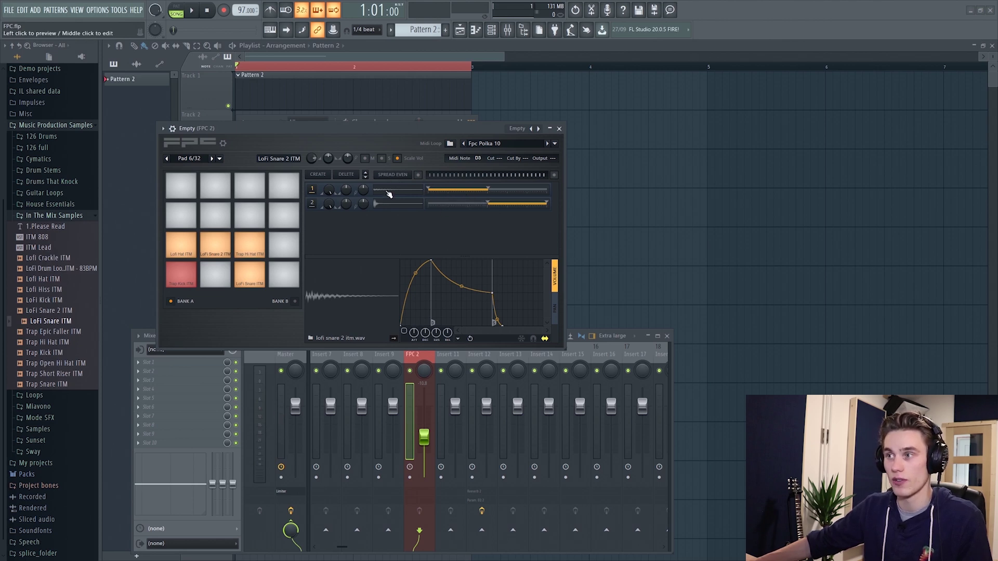
# Audition the two-layer LoFi Snare 2 ITM pad at different velocities by playing it at several heights.
pyautogui.click(216, 244)
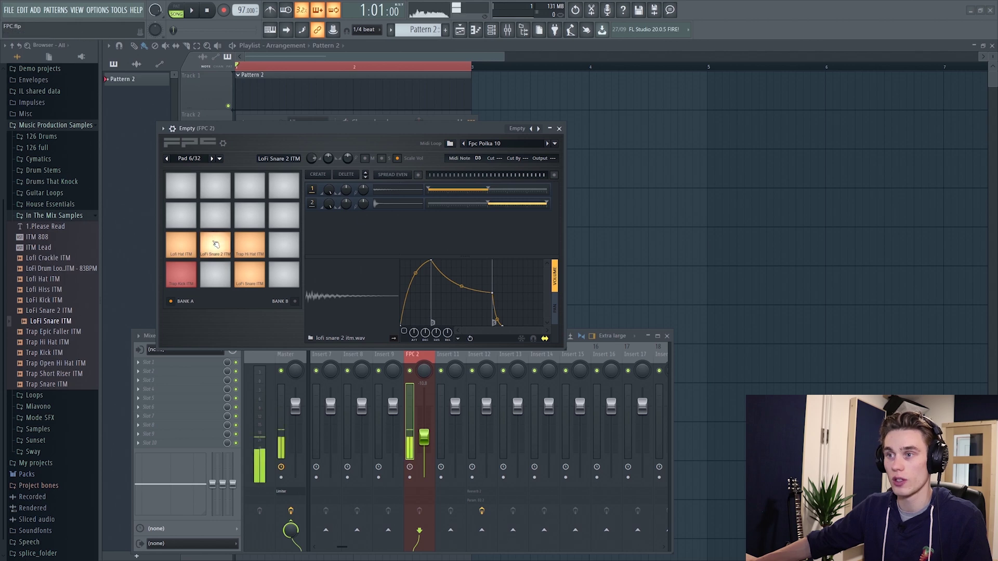
pyautogui.click(216, 249)
pyautogui.click(218, 254)
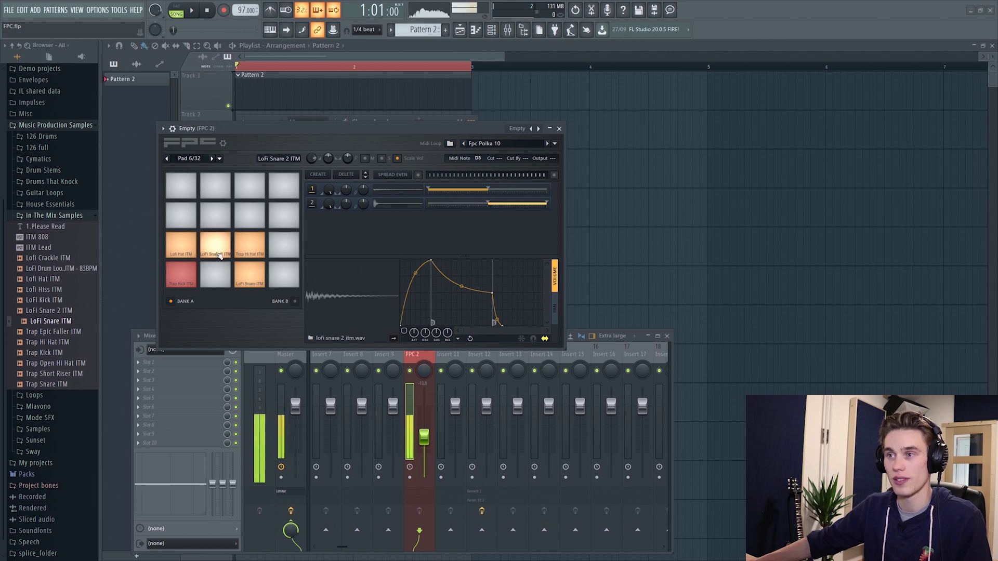
# Add Trap Snare ITM as a third layer on the LoFi Snare 2 ITM pad, spread the velocity ranges evenly and close FPC 2.
pyautogui.moveTo(51, 384); pyautogui.dragTo(231, 242)
pyautogui.click(216, 244)
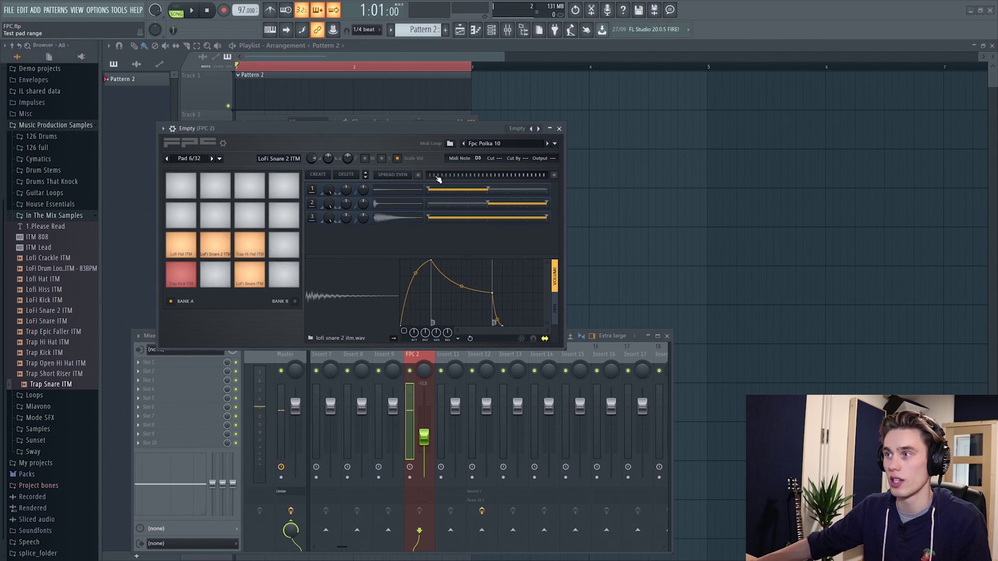
pyautogui.click(399, 178)
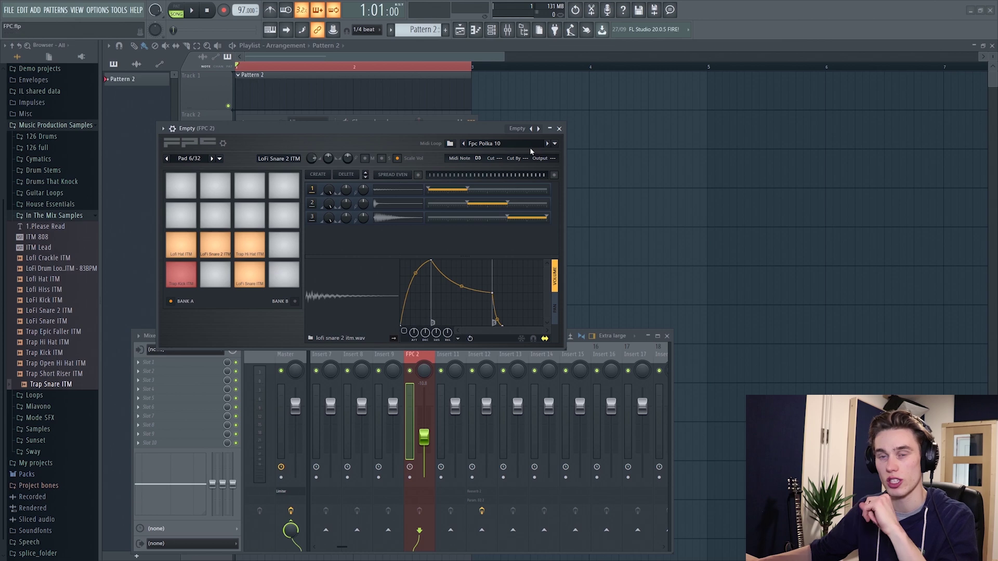
pyautogui.click(559, 129)
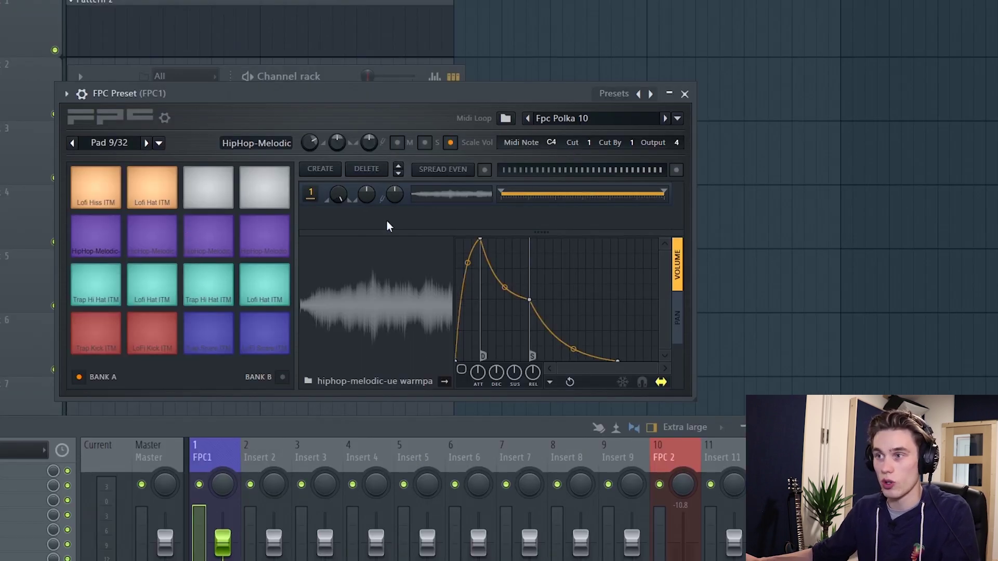
# Audition the four purple HipHop-Melodic pads in the FPC1 instance.
pyautogui.click(155, 240)
pyautogui.click(232, 240)
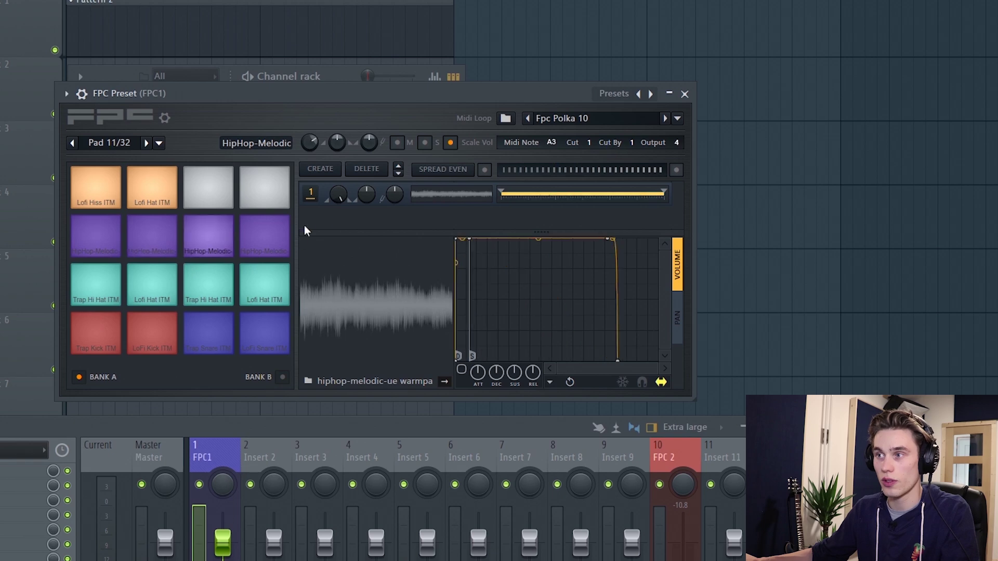
pyautogui.click(266, 239)
pyautogui.click(96, 238)
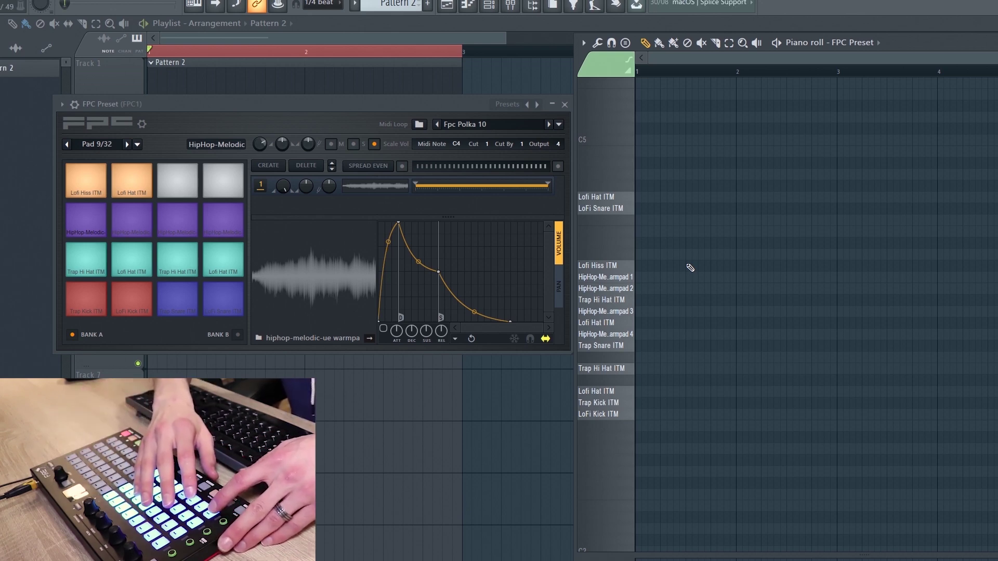
# Record a two-bar pattern into the FPC1 piano roll using the melodic, Trap Hi Hat, Trap Snare and Trap Kick pads.
pyautogui.press('space')
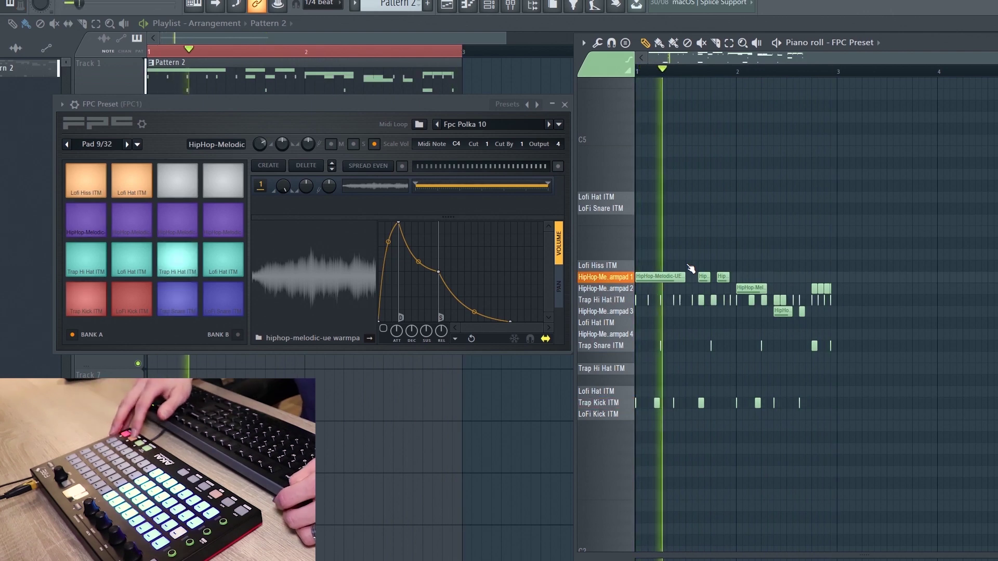
pyautogui.press('space')
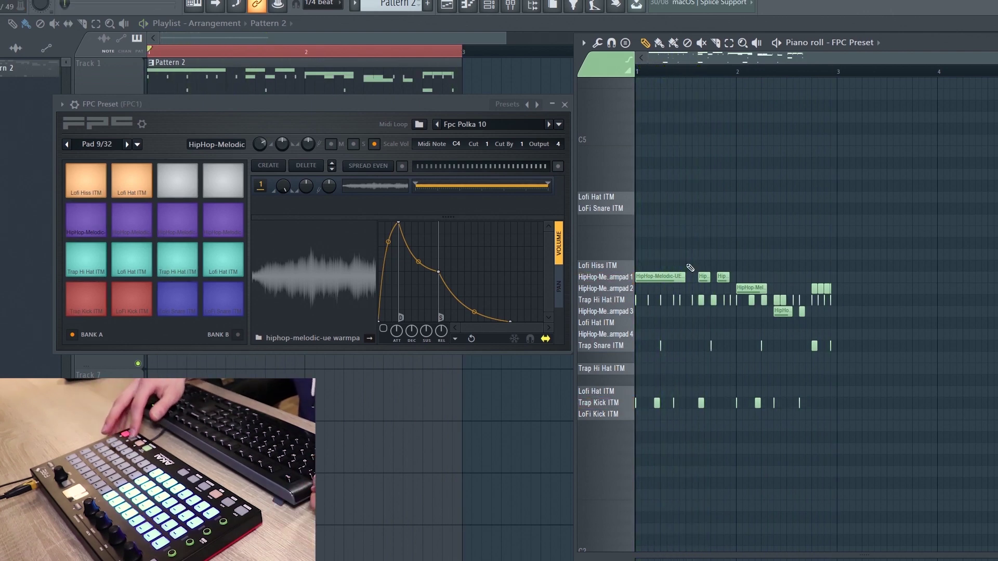
# Quantize all recorded notes in the FPC1 piano roll and delete every note in the Trap Hi Hat ITM row.
pyautogui.hotkey('ctrl', 'a')
pyautogui.hotkey('ctrl', 'q')
pyautogui.hotkey('ctrl', 'a')
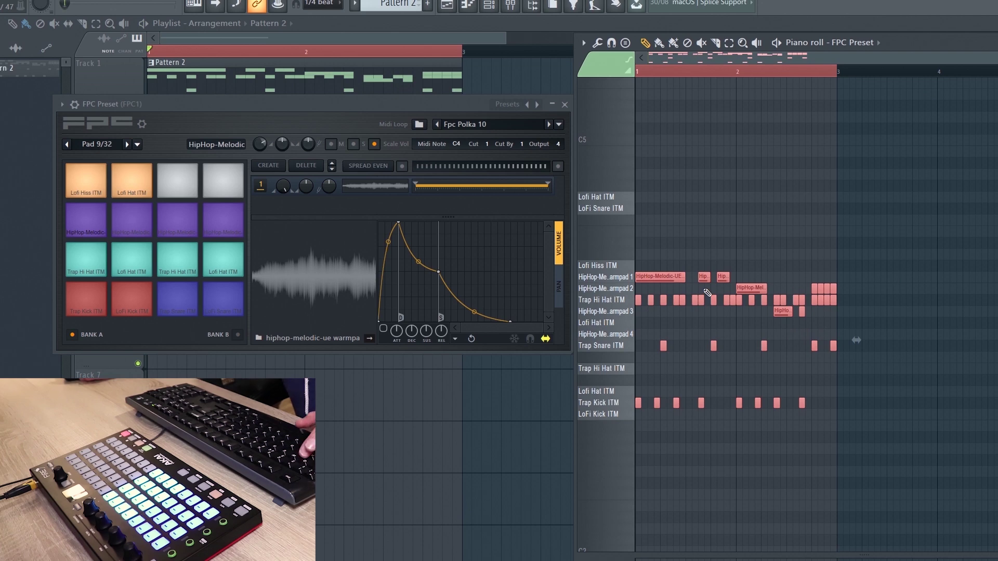
pyautogui.hotkey('ctrl', 'd')
pyautogui.moveTo(858, 306); pyautogui.dragTo(637, 305)
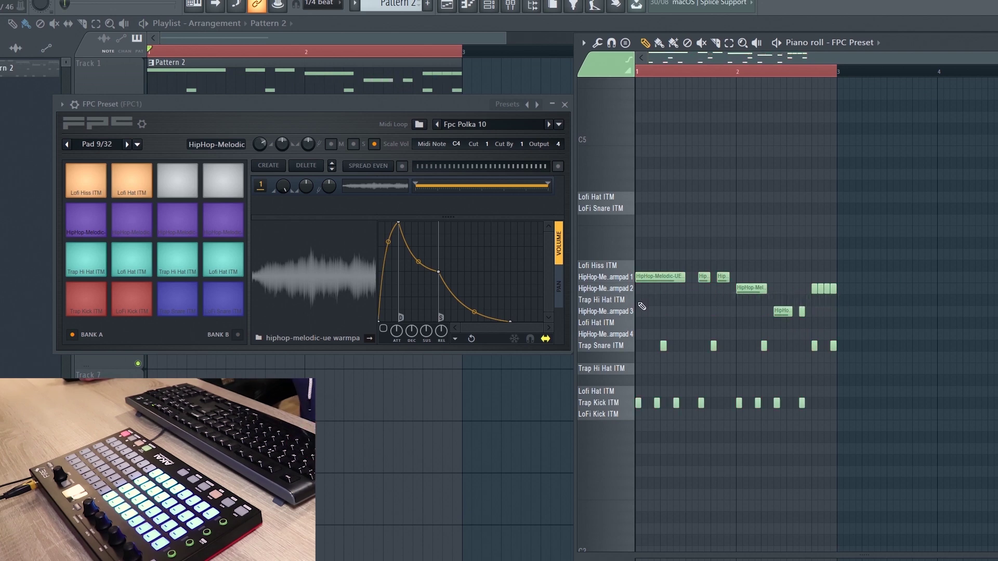
# Undo the deletion of the Trap Hi Hat notes and clear every note from the FPC1 piano roll.
pyautogui.hotkey('ctrl', 'z')
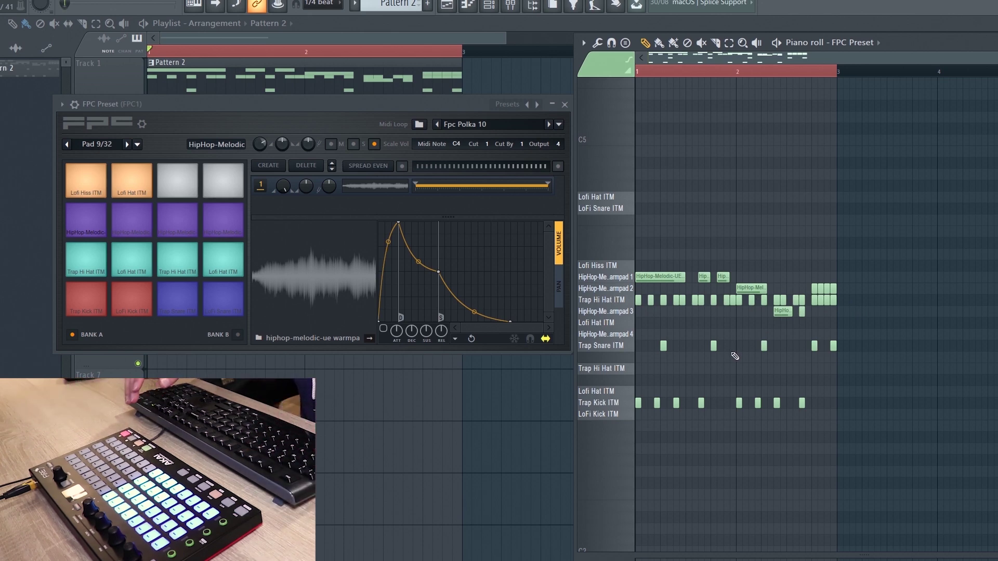
pyautogui.hotkey('ctrl', 'a')
pyautogui.press('Delete')
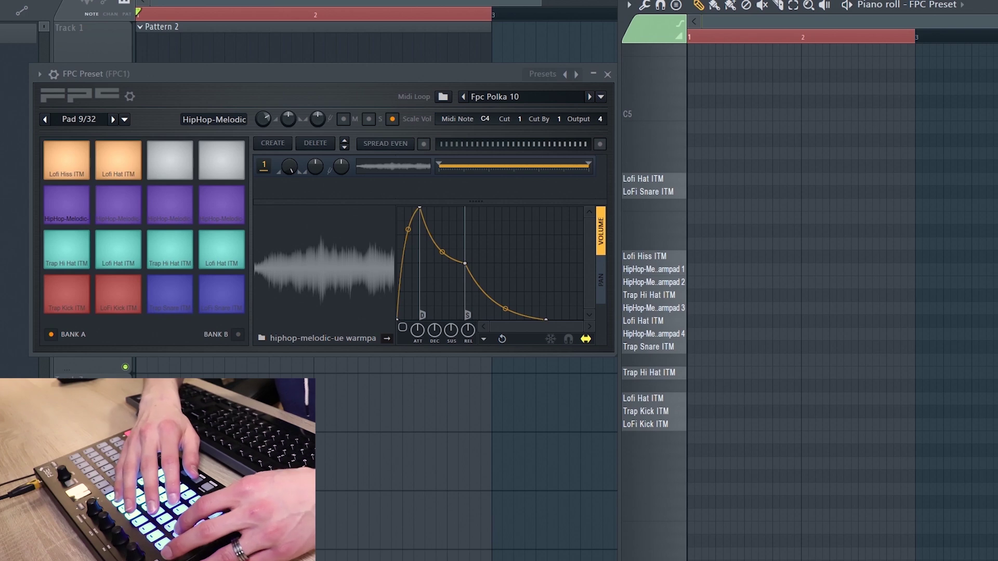
# Record a new two-bar take from the pads into the FPC1 piano roll and delete all of its notes.
pyautogui.press('space')
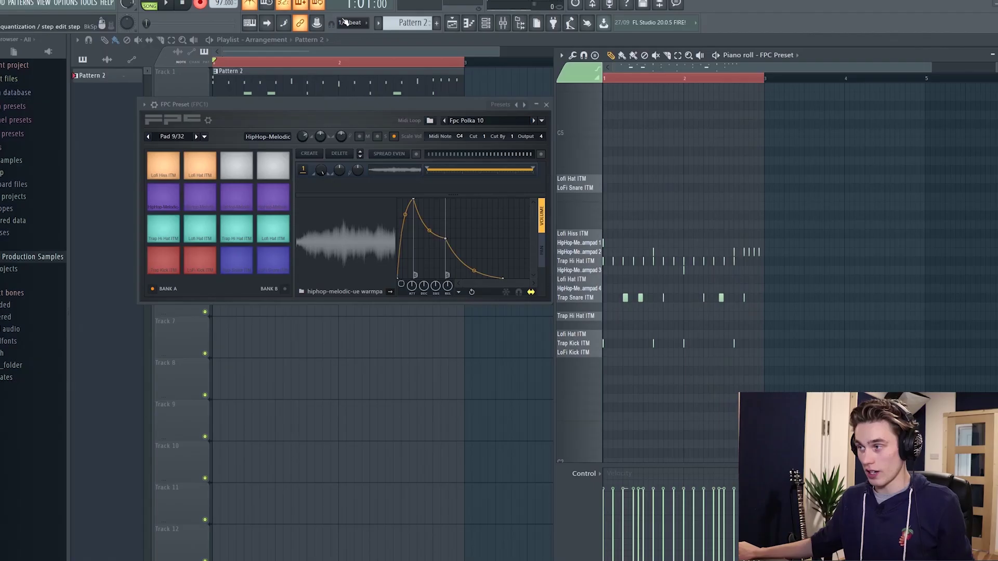
pyautogui.hotkey('ctrl', 'a')
pyautogui.press('Delete')
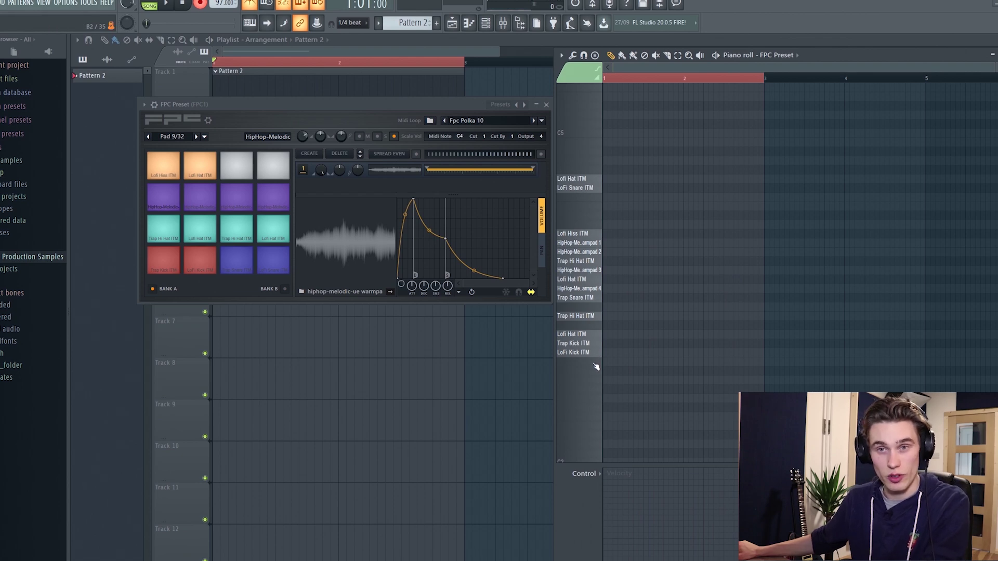
# Draw a Trap Kick note at the pattern start, six consecutive Trap Hi Hat notes and one Trap Snare note.
pyautogui.click(607, 344)
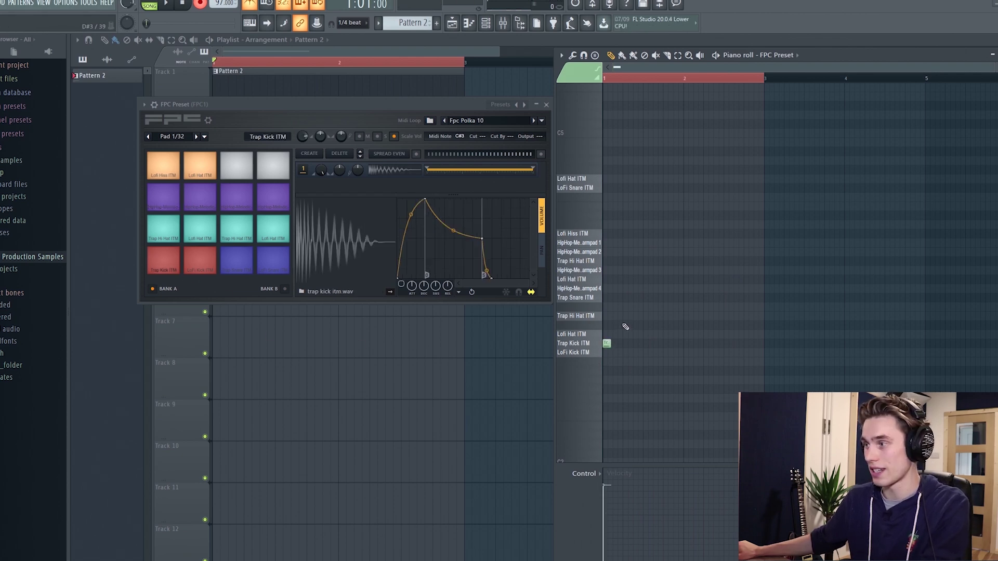
pyautogui.click(605, 316)
pyautogui.click(617, 316)
pyautogui.click(629, 316)
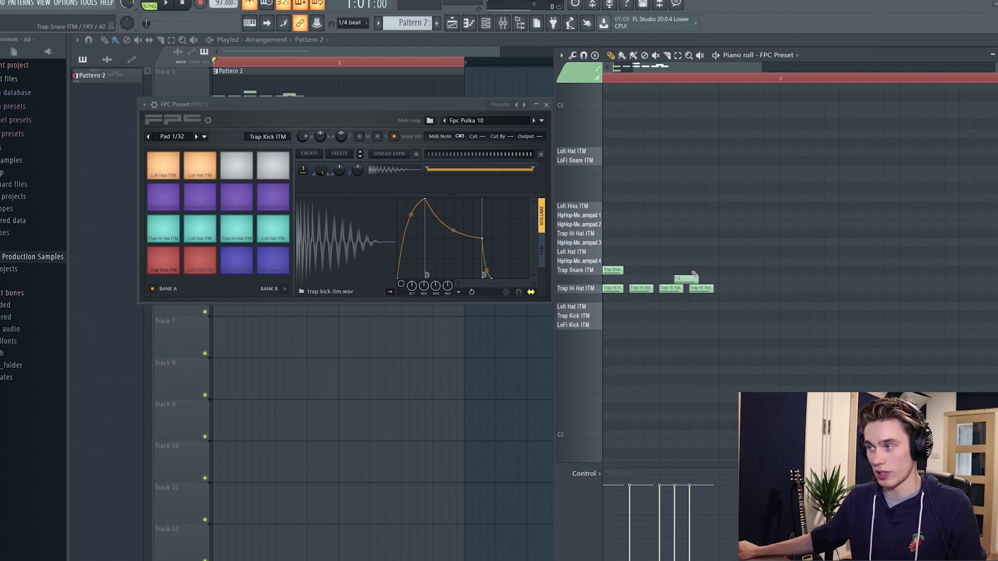
# Chop the fifth Trap Hi Hat note with the Default chopper pattern and ramp the chopped notes' velocities upward.
pyautogui.moveTo(666, 258); pyautogui.dragTo(671, 307)
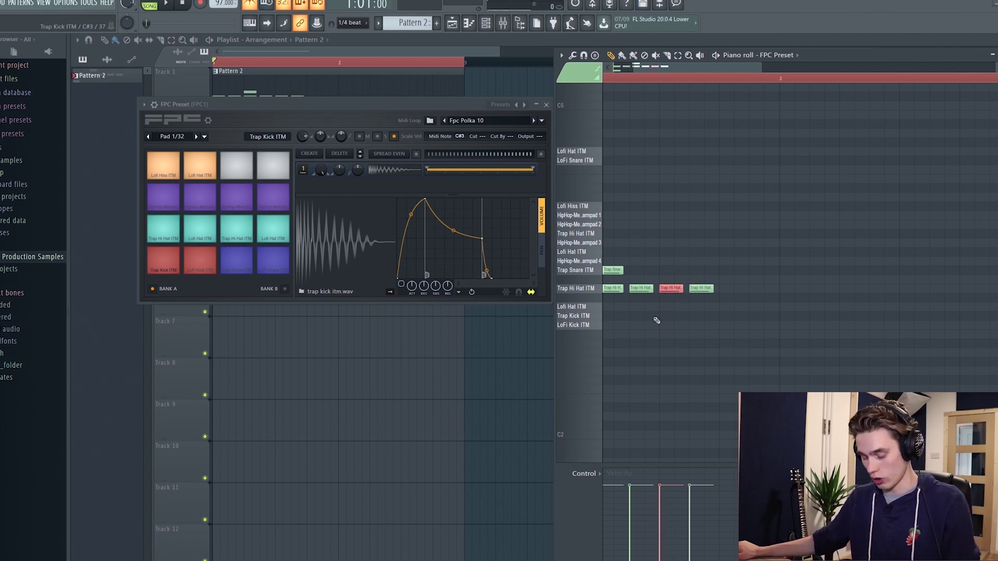
pyautogui.hotkey('alt', 'u')
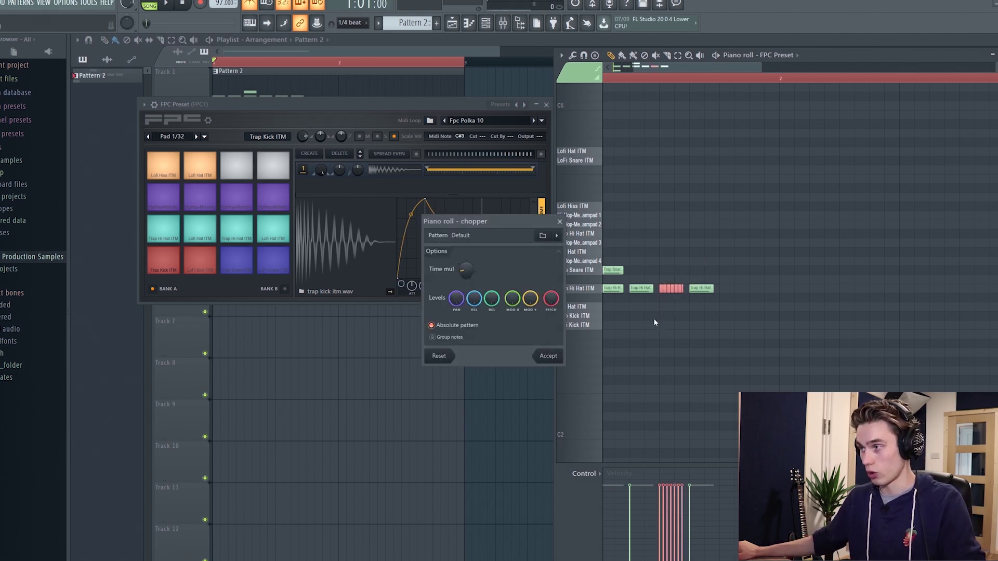
pyautogui.click(549, 357)
pyautogui.moveTo(652, 522)
pyautogui.mouseDown()
pyautogui.moveTo(670, 506)
pyautogui.moveTo(656, 522)
pyautogui.moveTo(684, 484)
pyautogui.mouseUp()
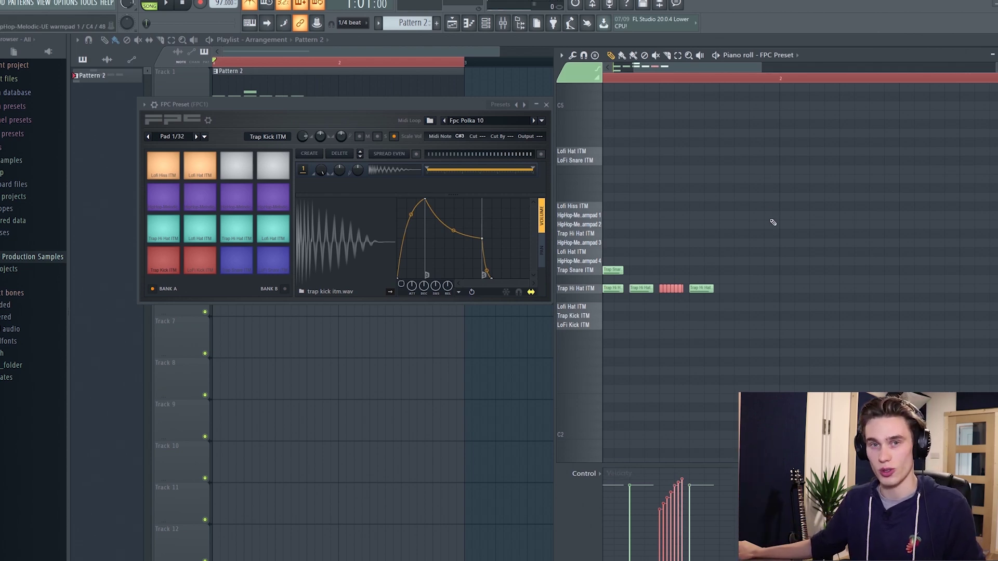
# Play the pattern and add a second Trap Kick note on the last hi-hat and a second Trap Snare note just after it.
pyautogui.press('space')
pyautogui.scroll(-2, 672, 83)
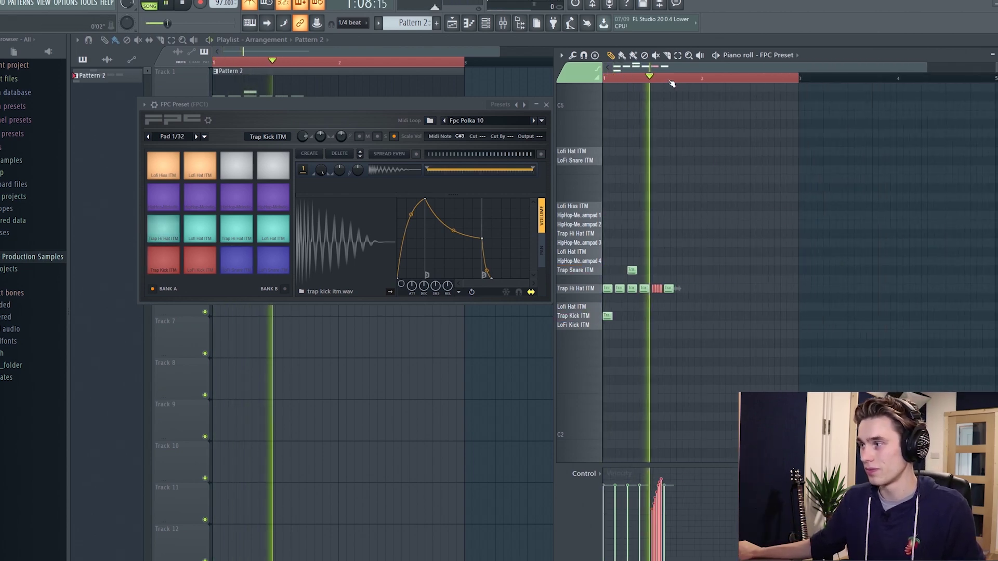
pyautogui.scroll(2, 652, 84)
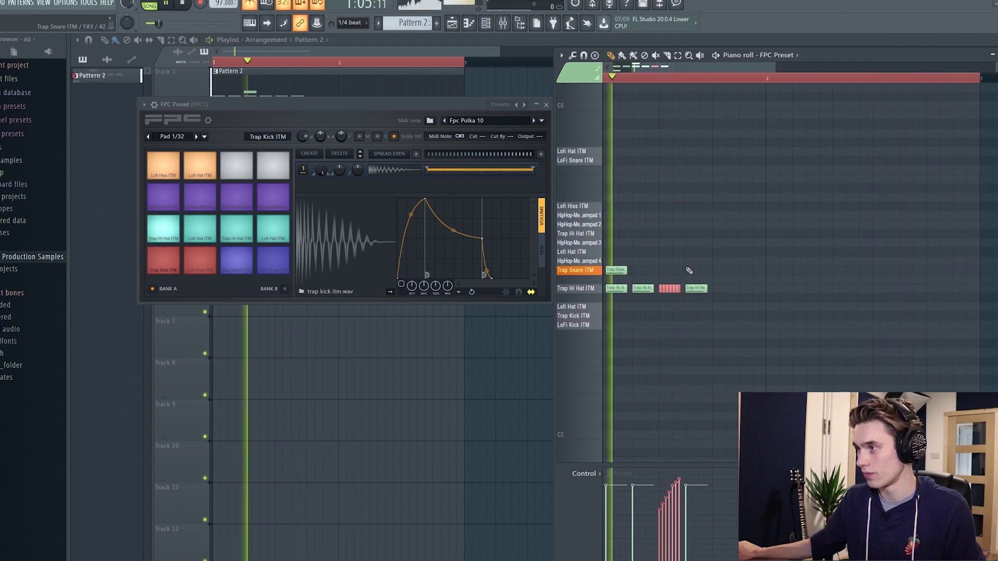
pyautogui.click(716, 270)
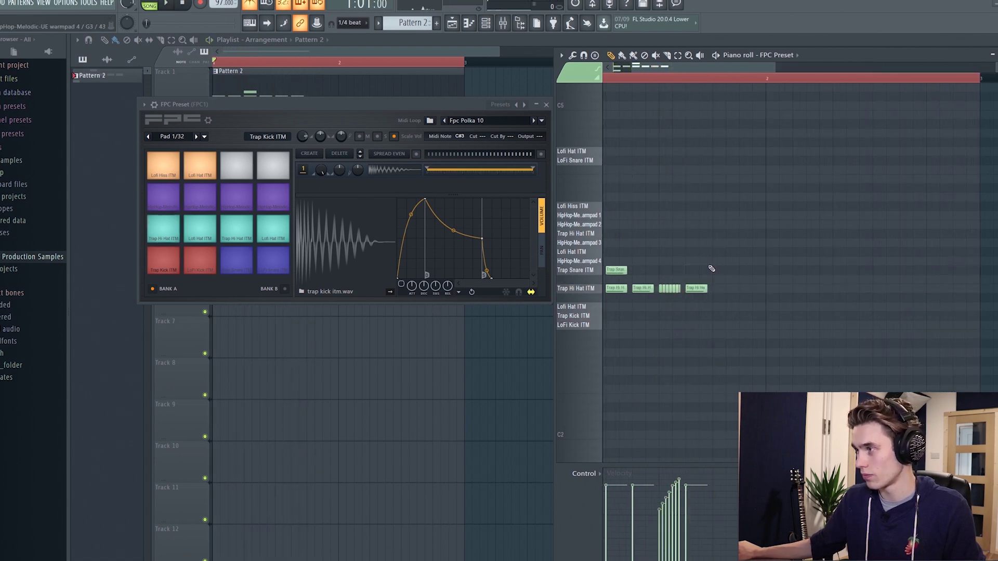
pyautogui.press('space')
pyautogui.click(687, 316)
pyautogui.press('space')
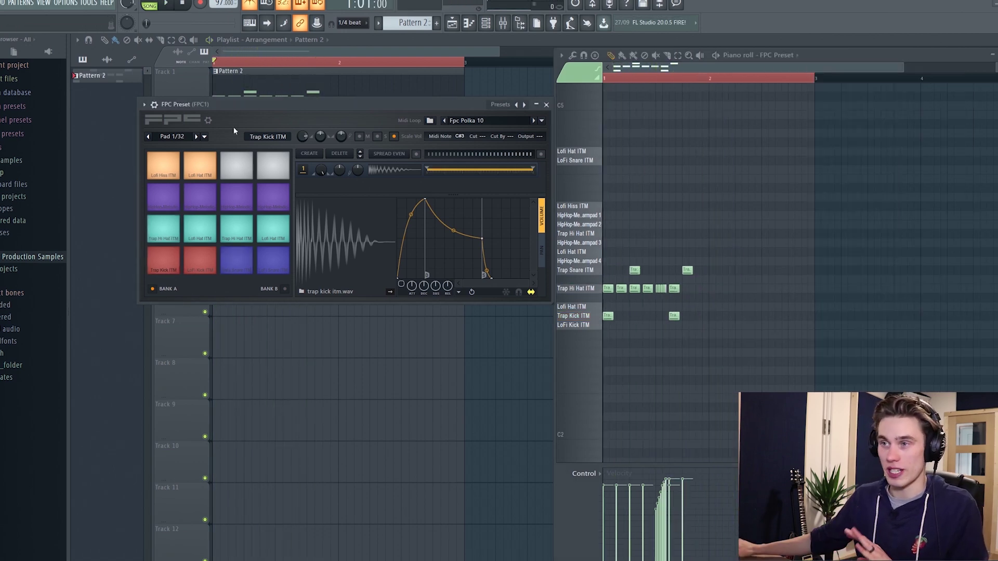
# Review the FPC pad options for saving and exporting the kit.
pyautogui.click(144, 105)
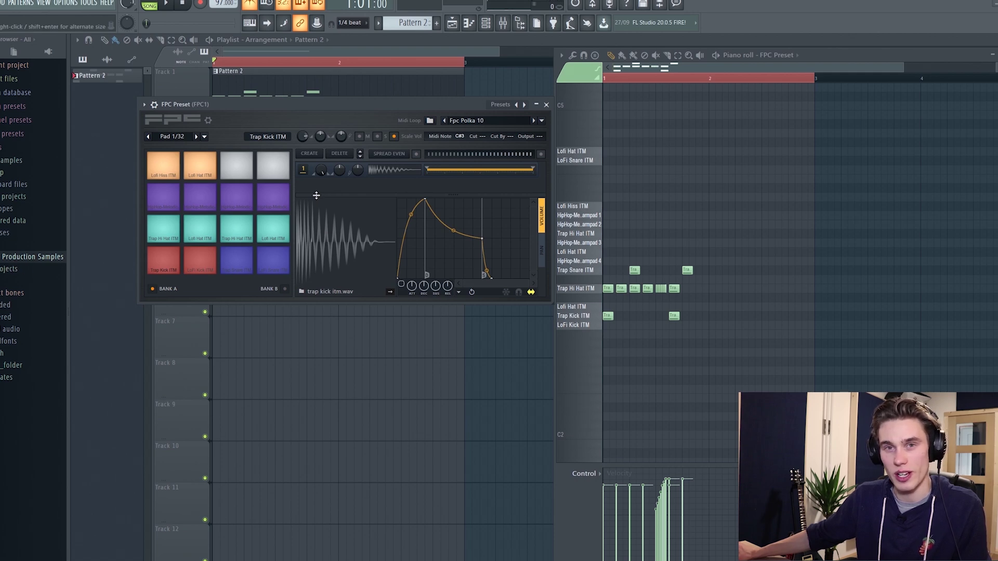
pyautogui.click(204, 138)
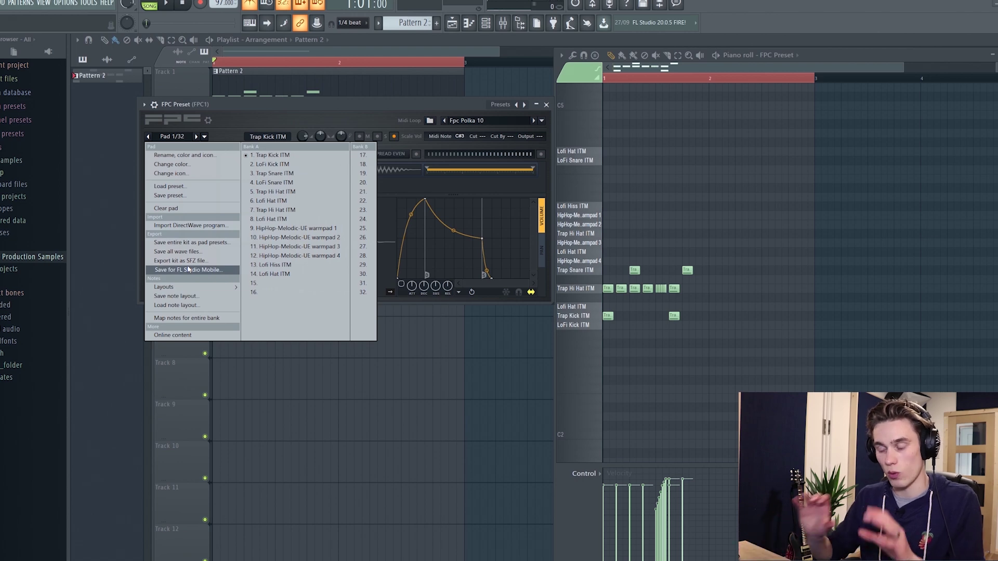
pyautogui.click(237, 106)
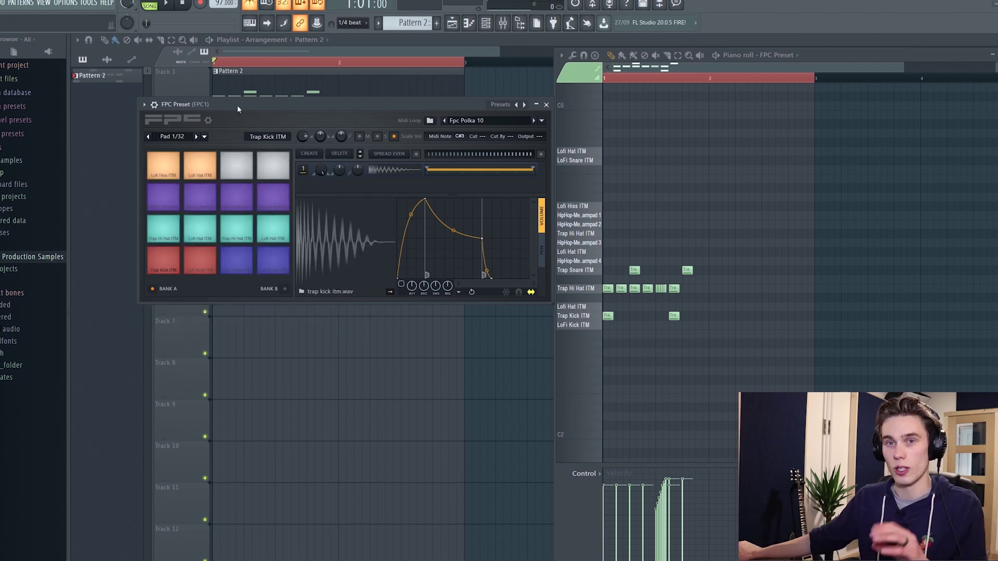
pyautogui.moveTo(255, 108); pyautogui.dragTo(253, 125)
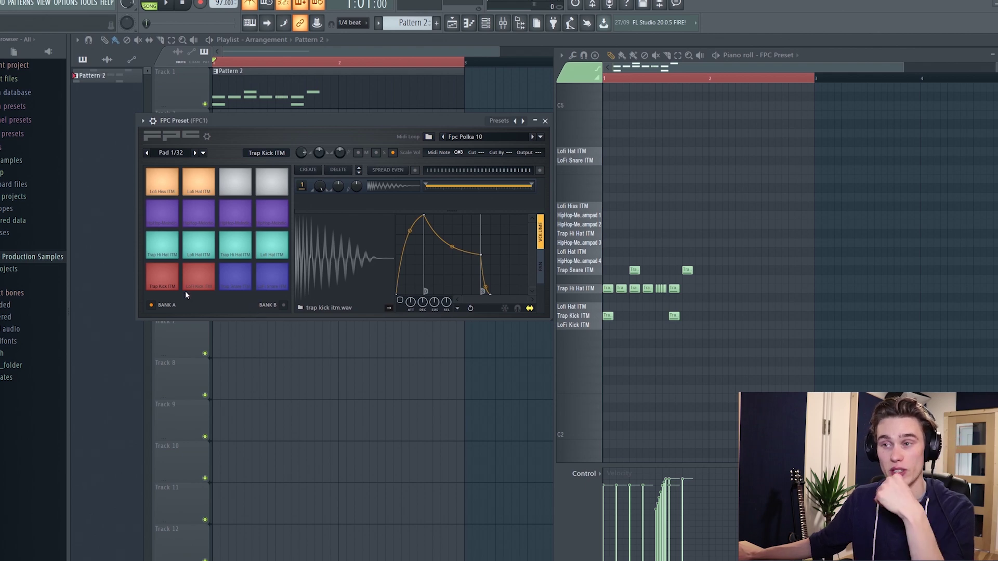
# Map MIDI notes for the entire FPC bank by triggering the controller pads in order from pad 1 to pad 16.
pyautogui.click(204, 153)
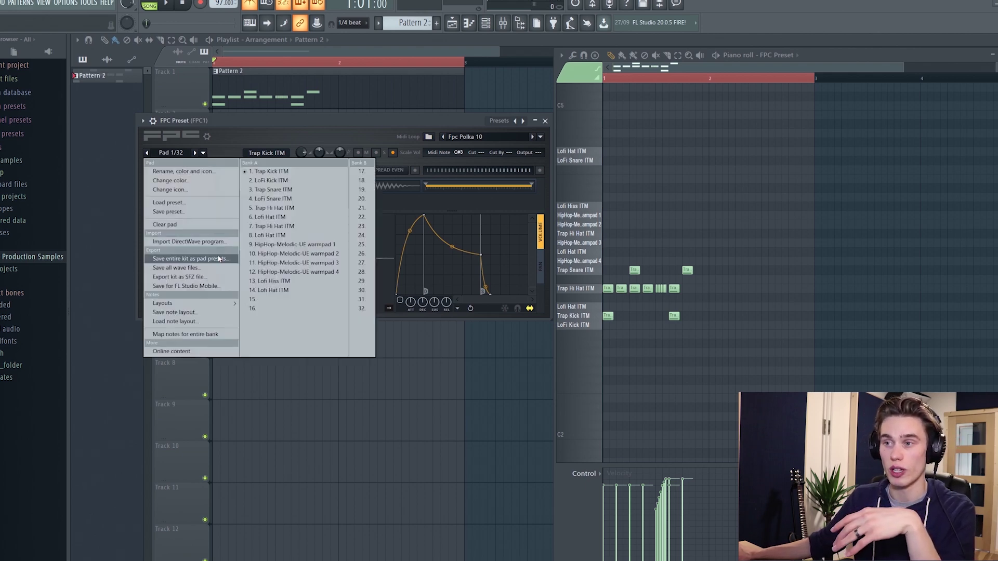
pyautogui.click(205, 335)
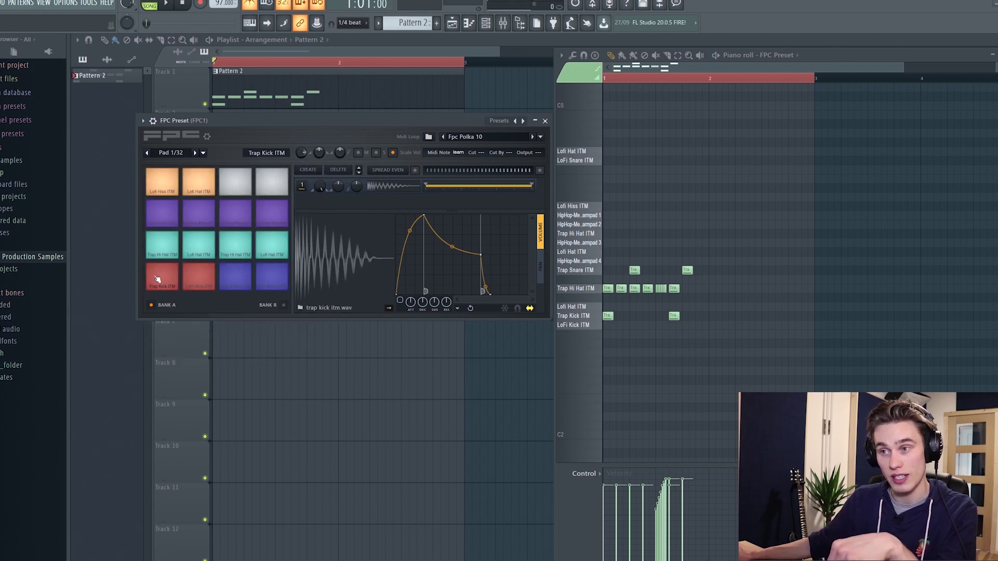
pyautogui.click(201, 276)
pyautogui.click(274, 276)
pyautogui.click(179, 251)
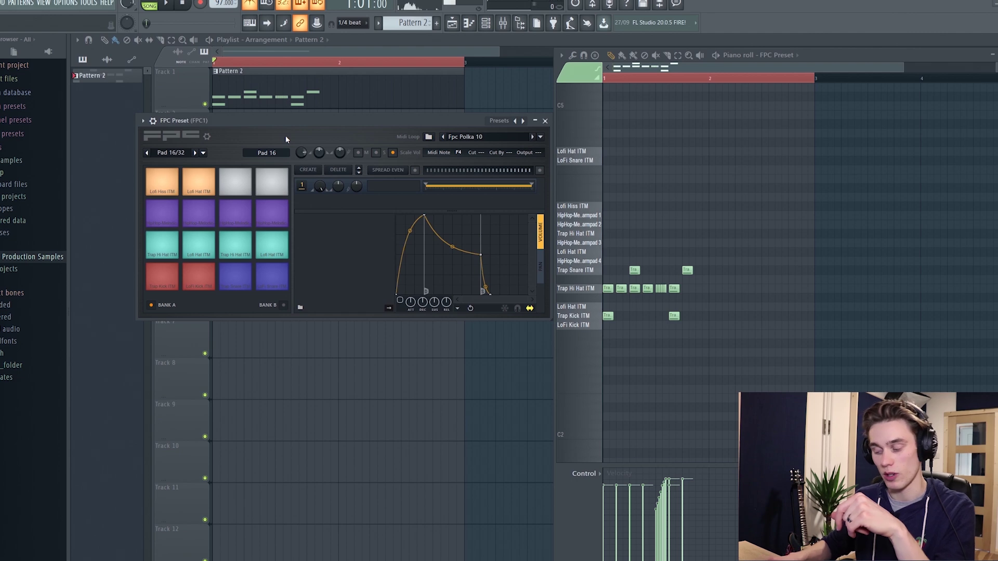
pyautogui.moveTo(286, 140); pyautogui.dragTo(293, 147)
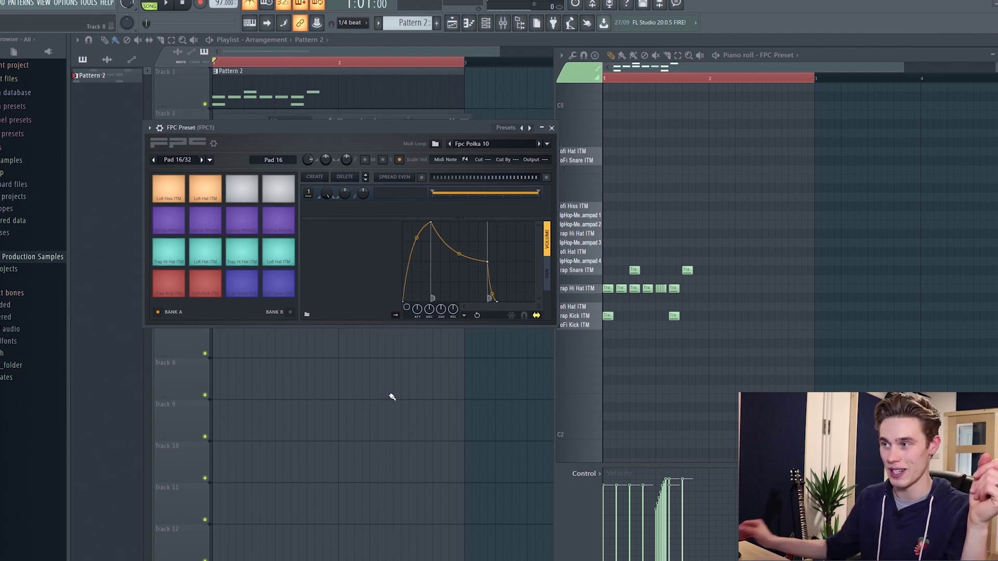